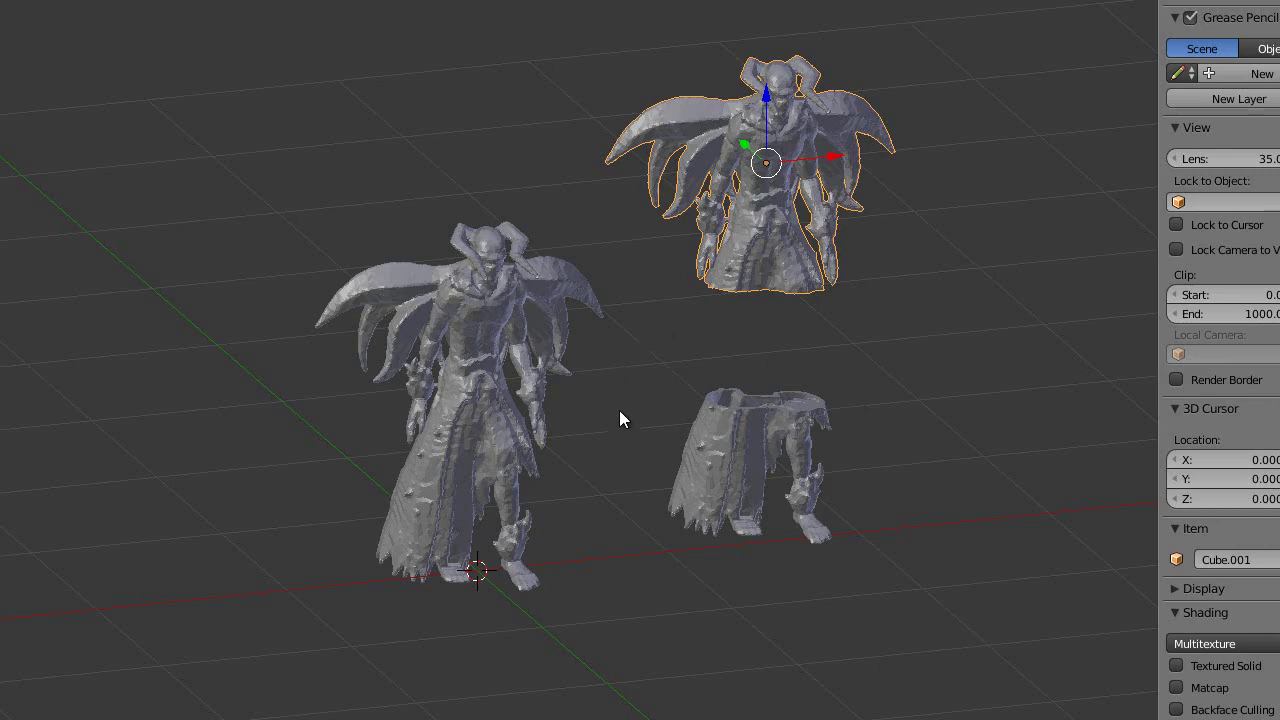
Examine the full figure and its separated upper and lower halves from the front and from several angles
{"action": "middle_click_drag", "start_coordinate": [619, 418], "coordinate": [488, 341]}
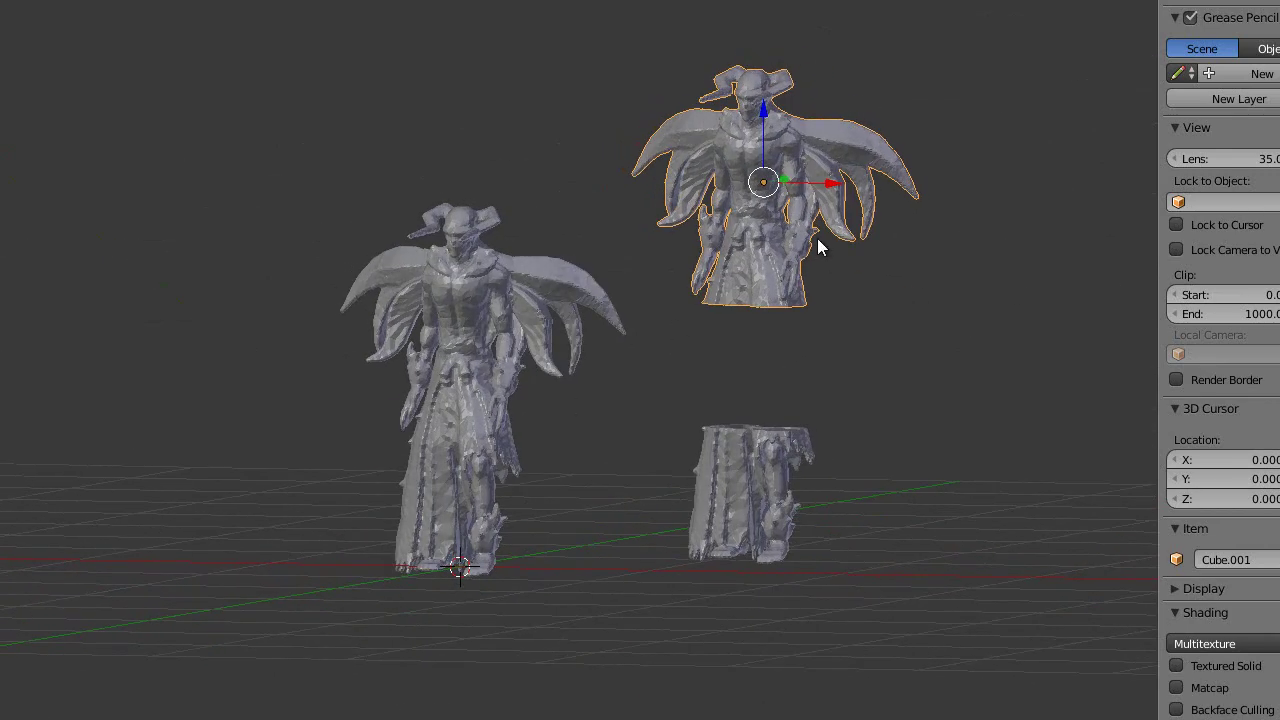
{"action": "middle_click_drag", "start_coordinate": [764, 521], "coordinate": [770, 473]}
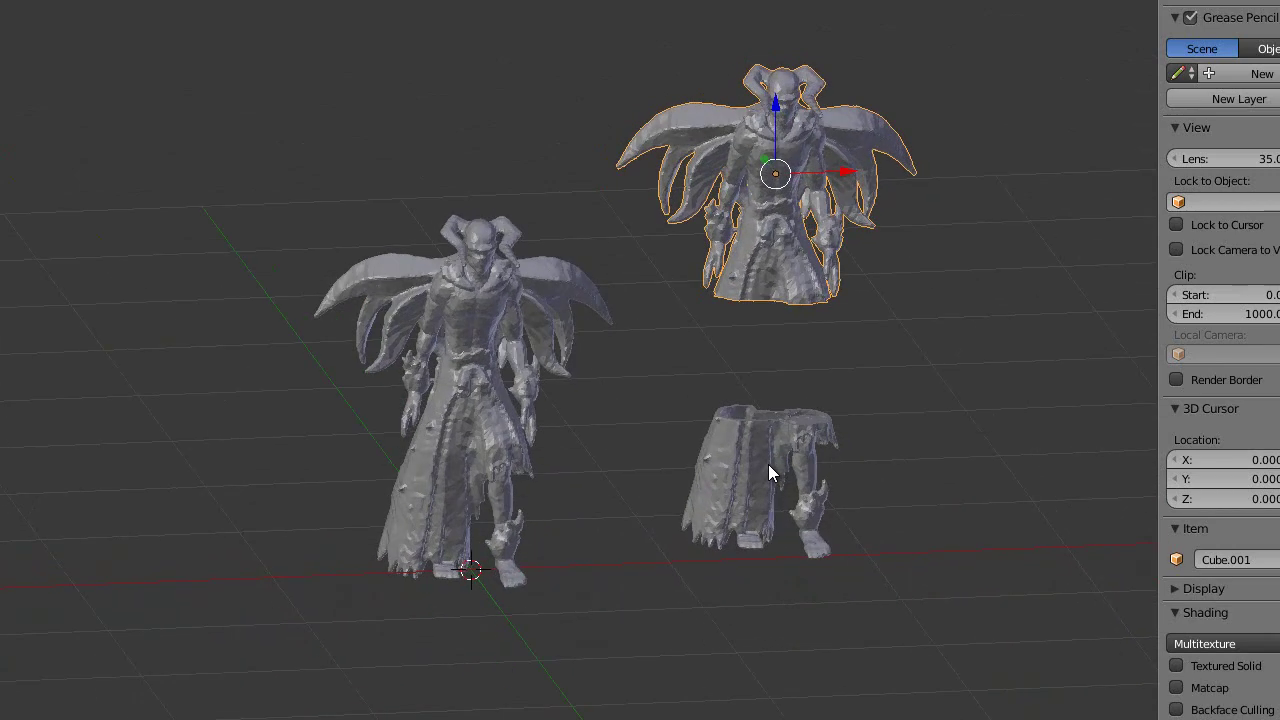
{"action": "key", "text": "KP_1"}
{"action": "key", "text": "KP_5"}
{"action": "middle_click_drag", "start_coordinate": [608, 280], "coordinate": [571, 280]}
{"action": "middle_click_drag", "start_coordinate": [609, 157], "coordinate": [534, 203]}
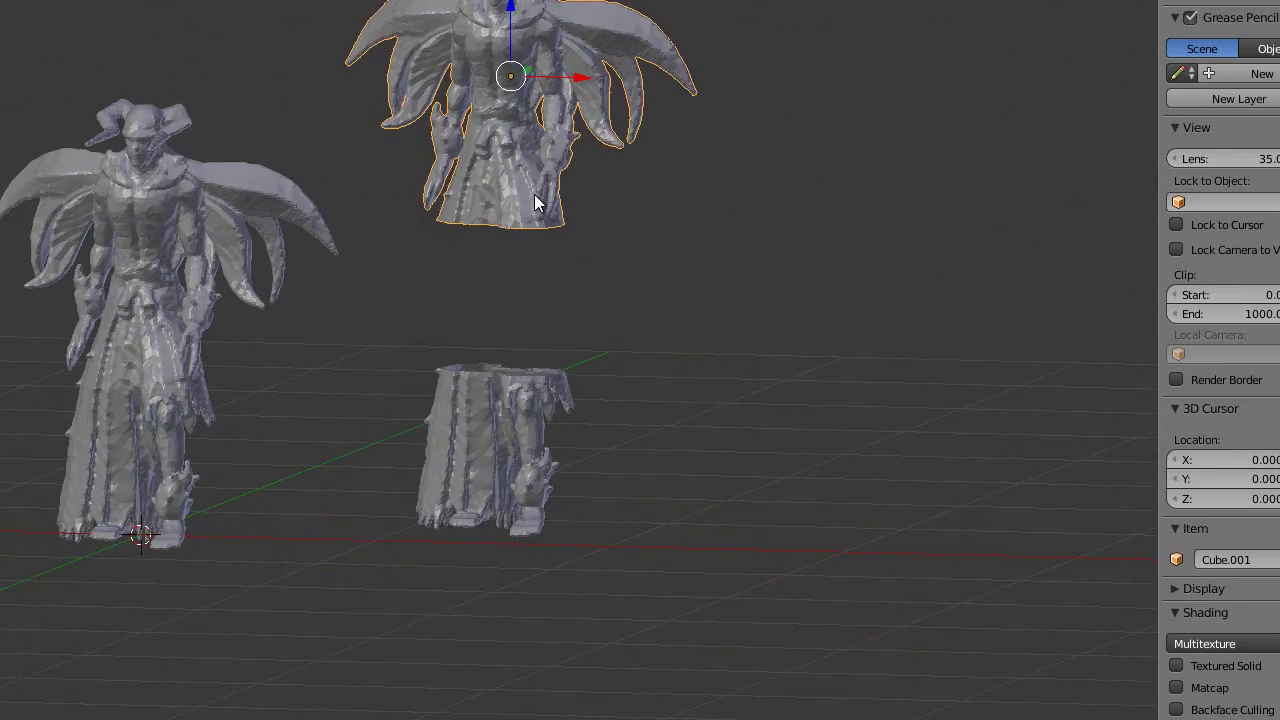
{"action": "key", "text": "KP_1"}
{"action": "middle_click_drag", "start_coordinate": [574, 57], "coordinate": [648, 231], "text": "shift"}
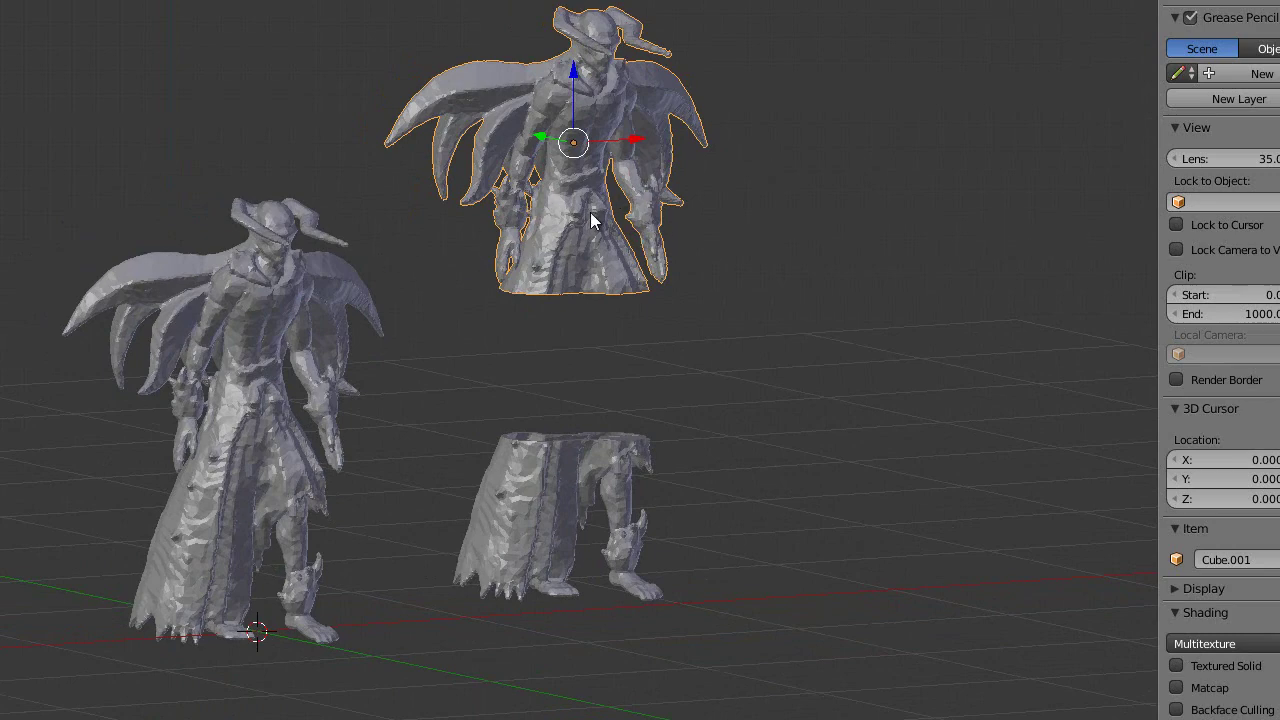
{"action": "key", "text": "KP_1"}
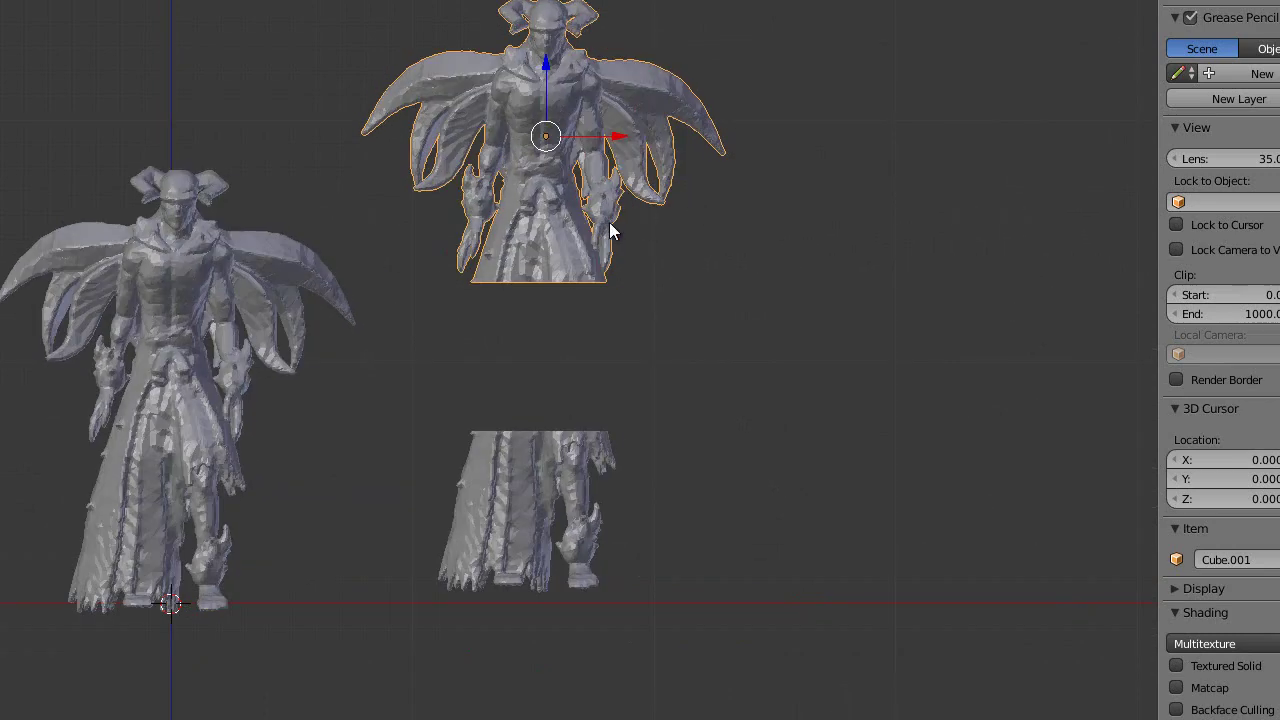
{"action": "middle_click_drag", "start_coordinate": [609, 222], "coordinate": [688, 220], "text": "shift"}
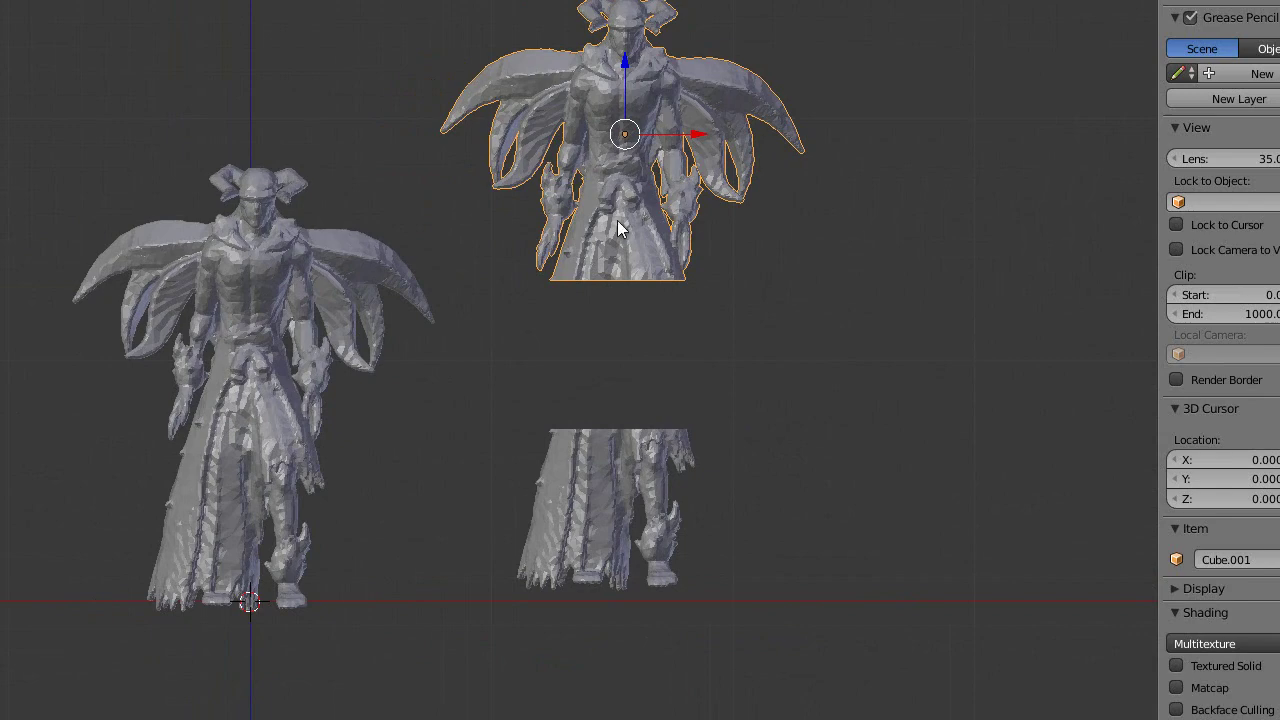
{"action": "middle_click_drag", "start_coordinate": [542, 234], "coordinate": [570, 257]}
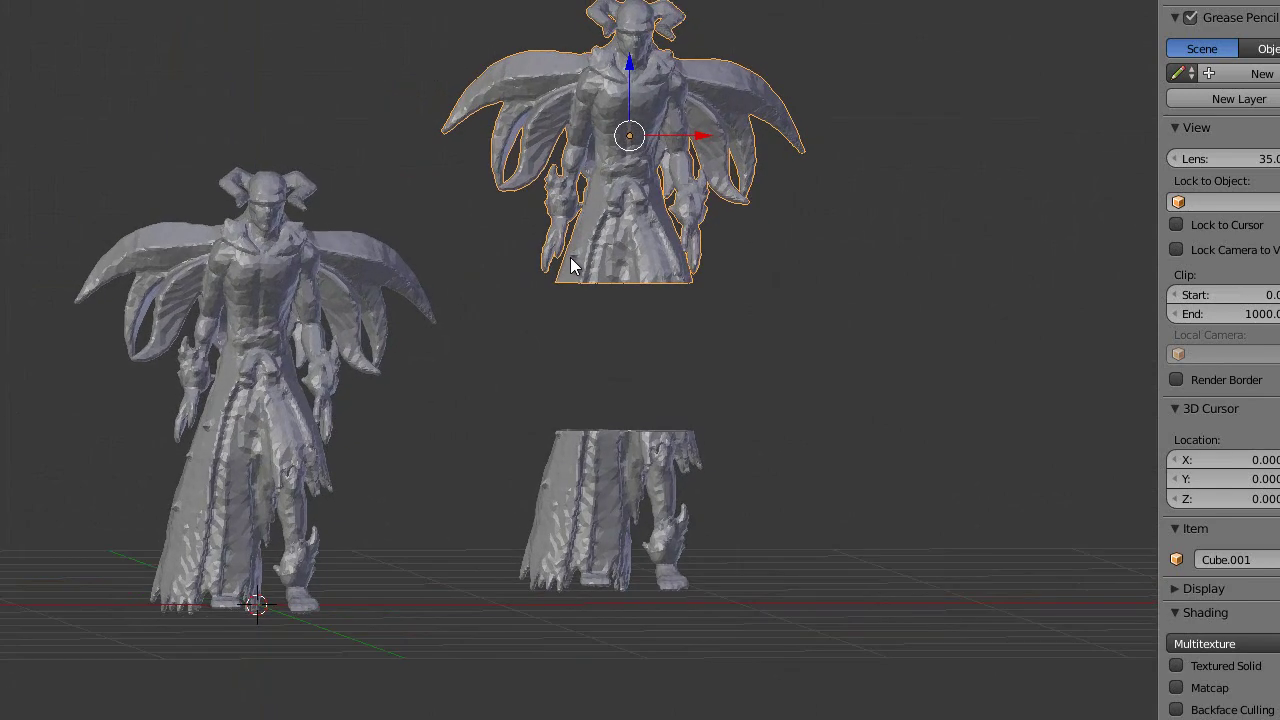
{"action": "key", "text": "KP_1"}
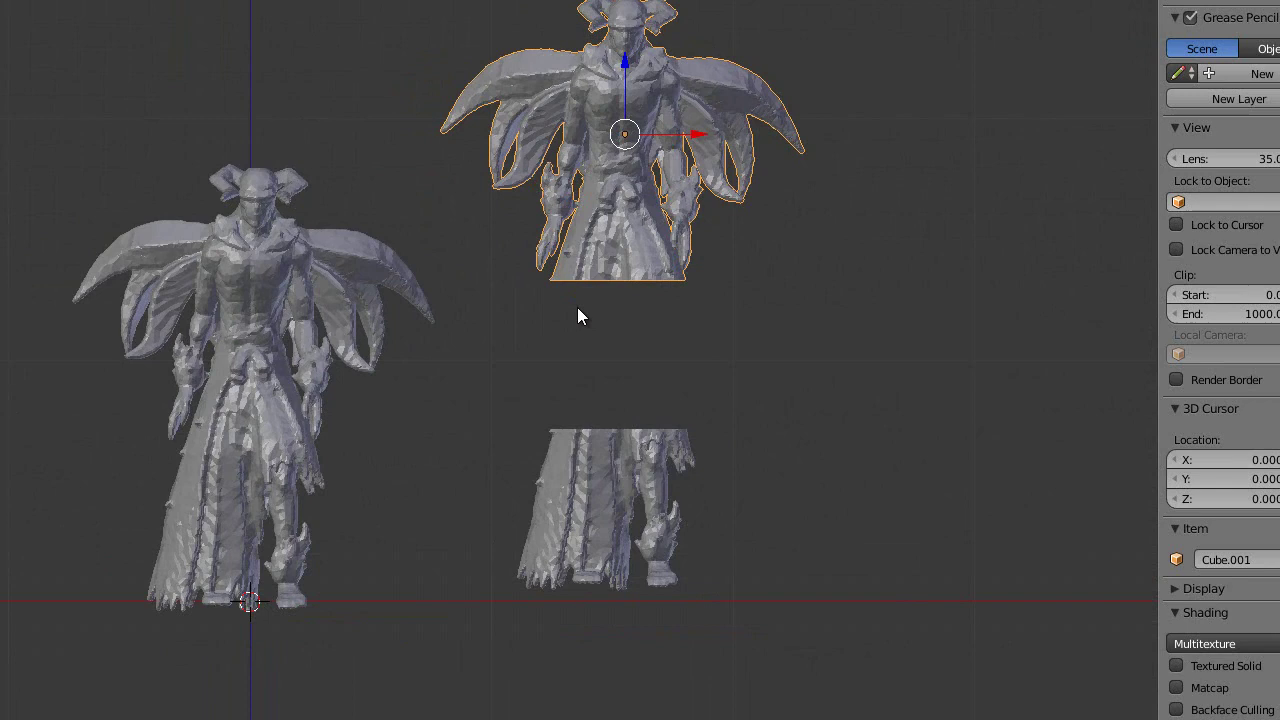
{"action": "middle_click_drag", "start_coordinate": [624, 450], "coordinate": [703, 411], "text": "shift"}
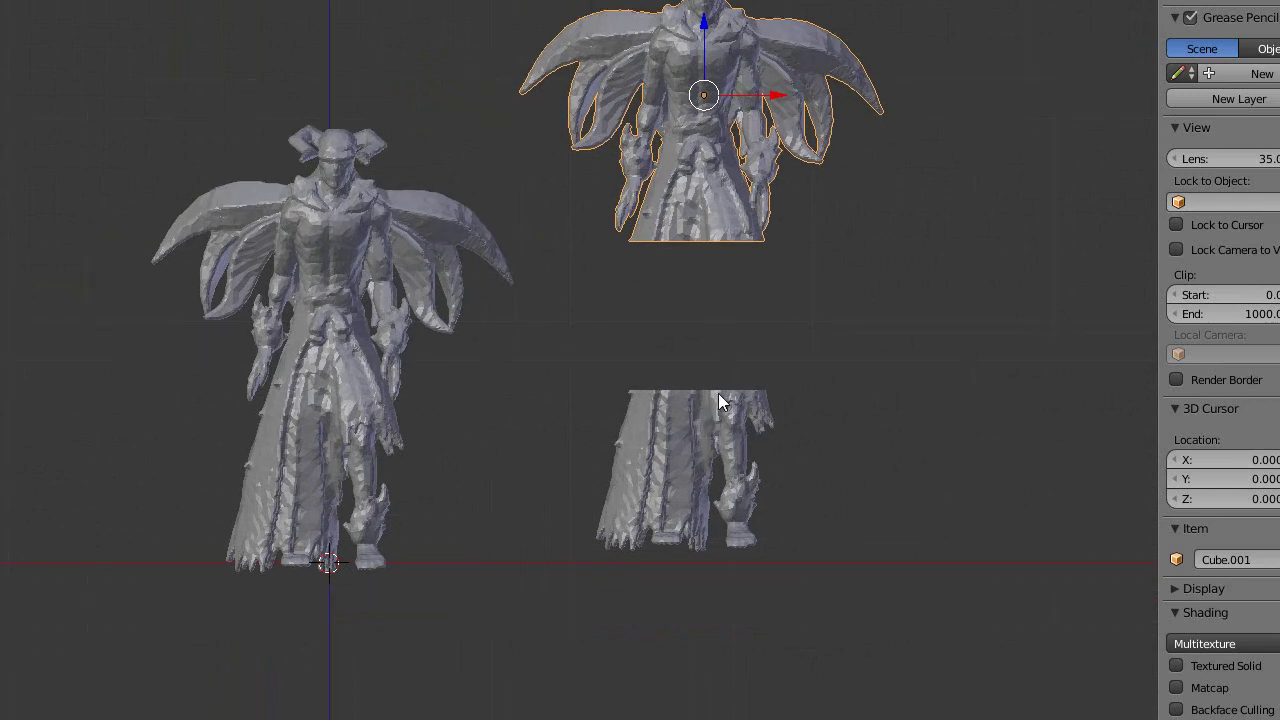
Delete the separated lower and upper halves of the figure, keeping the complete figure
{"action": "right_click", "coordinate": [725, 403]}
{"action": "key", "text": "Delete"}
{"action": "right_click", "coordinate": [709, 206]}
{"action": "key", "text": "x"}
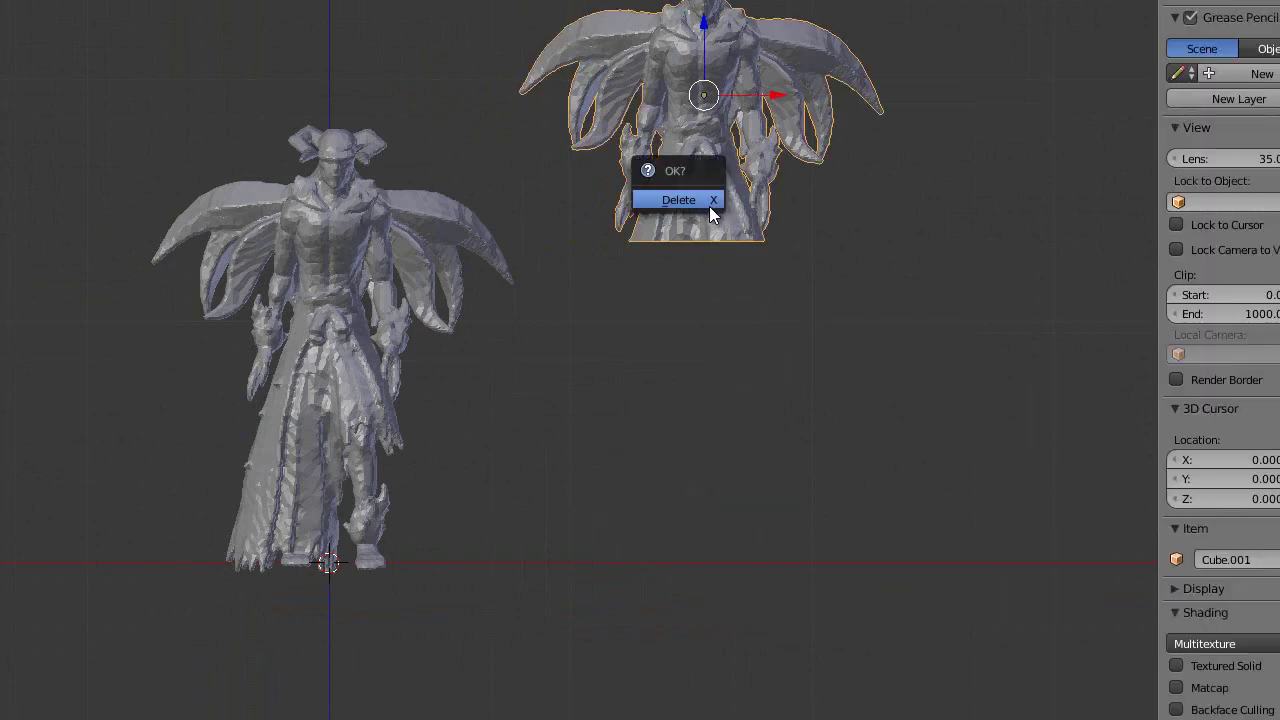
{"action": "left_click", "coordinate": [709, 206]}
Add a cube at the complete figure's feet and lower it so that it covers the legs up to about knee height
{"action": "right_click", "coordinate": [366, 341]}
{"action": "middle_click_drag", "start_coordinate": [404, 323], "coordinate": [646, 330], "text": "shift"}
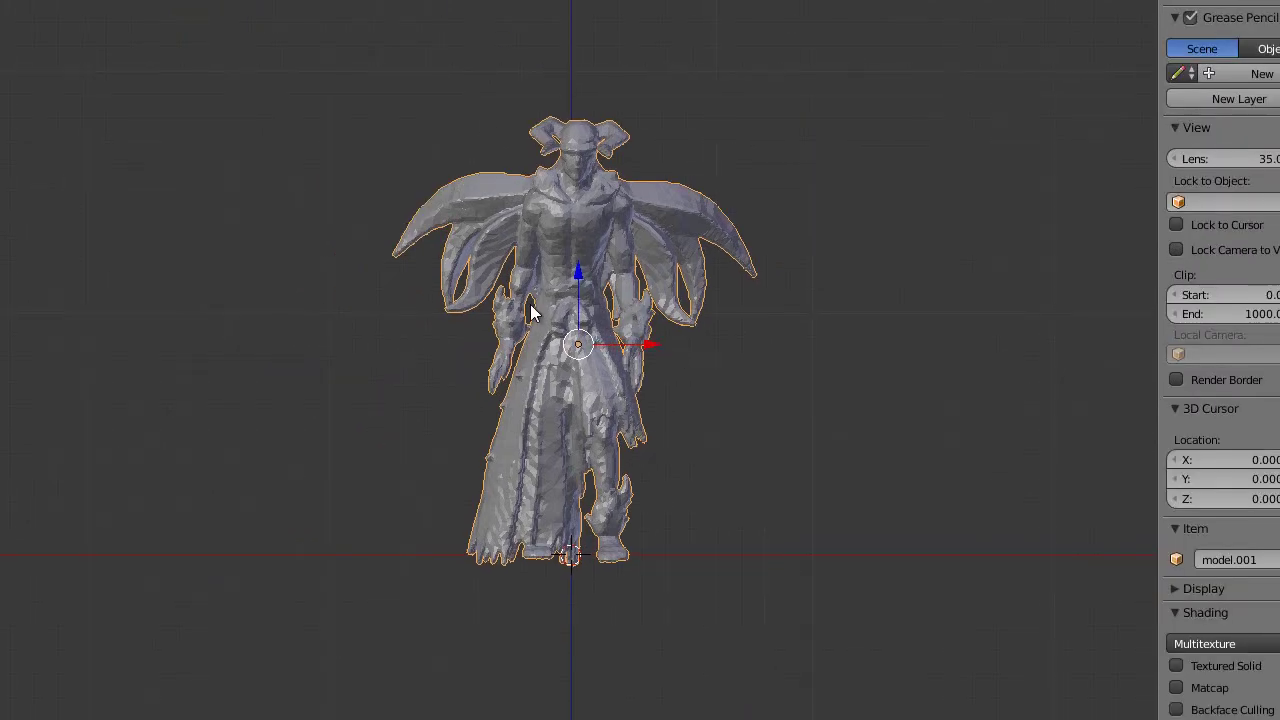
{"action": "key", "text": "KP_5"}
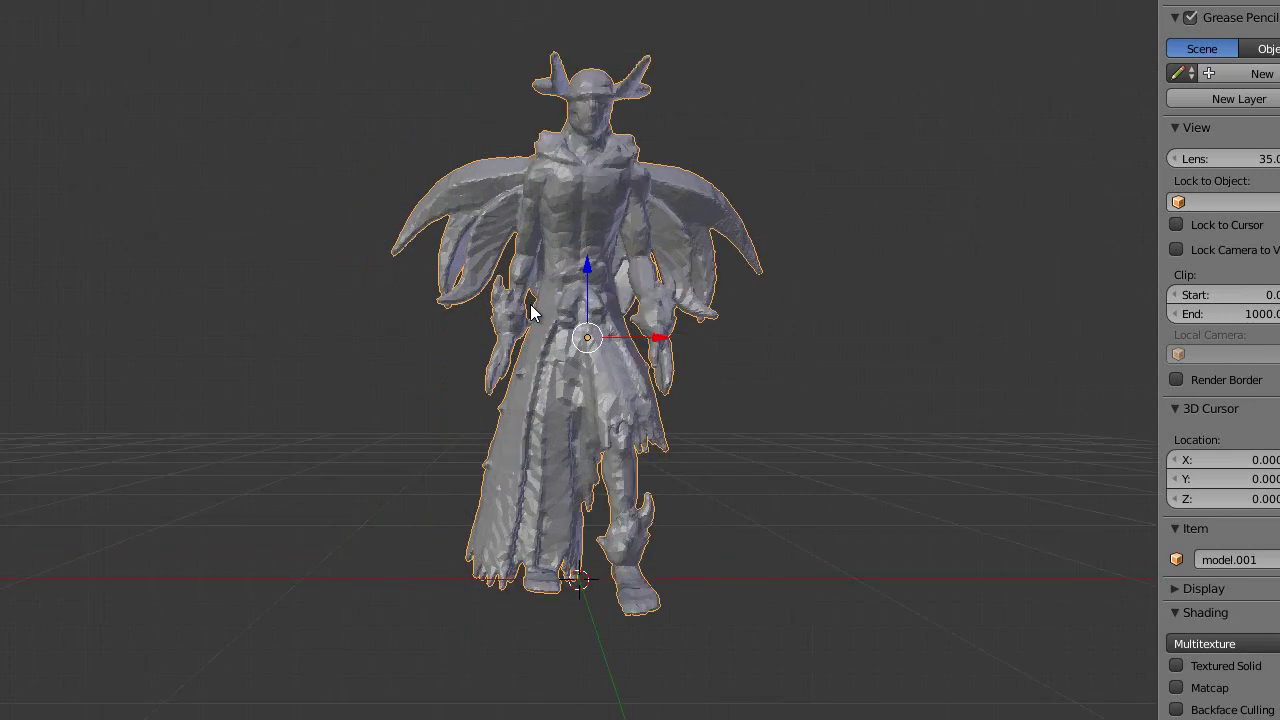
{"action": "key", "text": "KP_5"}
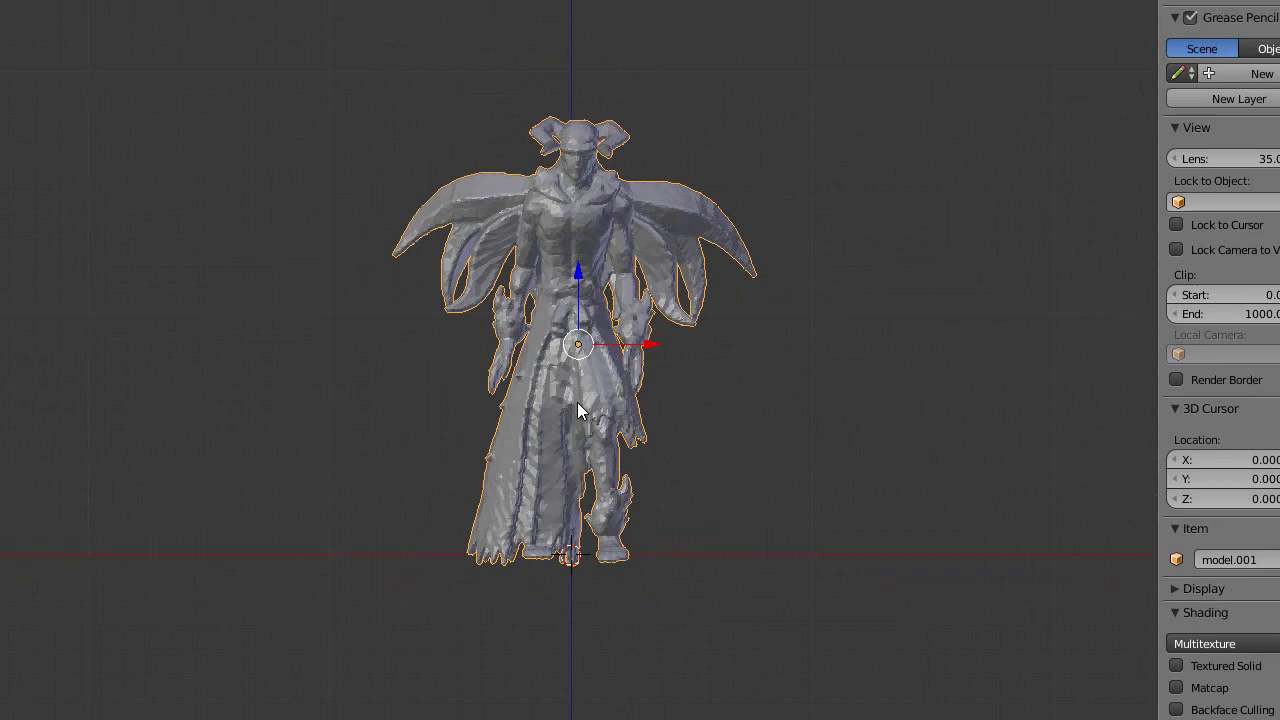
{"action": "middle_click_drag", "start_coordinate": [608, 432], "coordinate": [545, 444]}
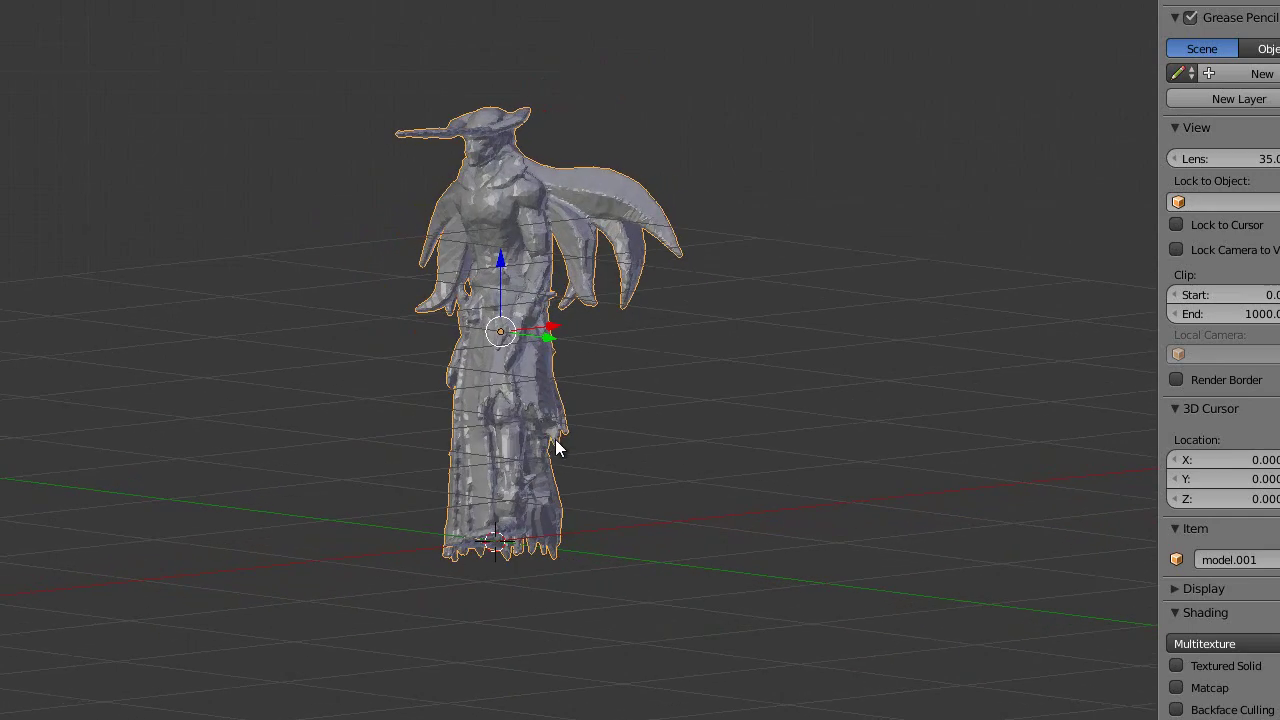
{"action": "key", "text": "KP_1"}
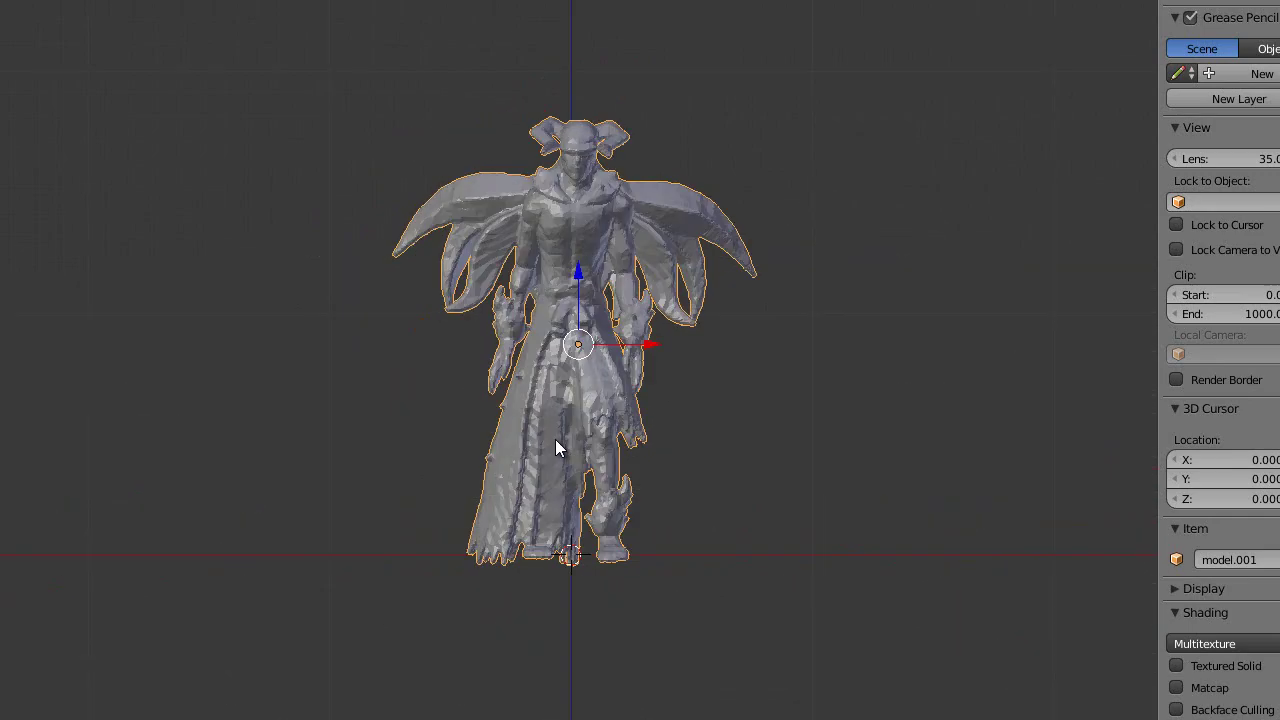
{"action": "middle_click_drag", "start_coordinate": [583, 399], "coordinate": [569, 402], "text": "shift"}
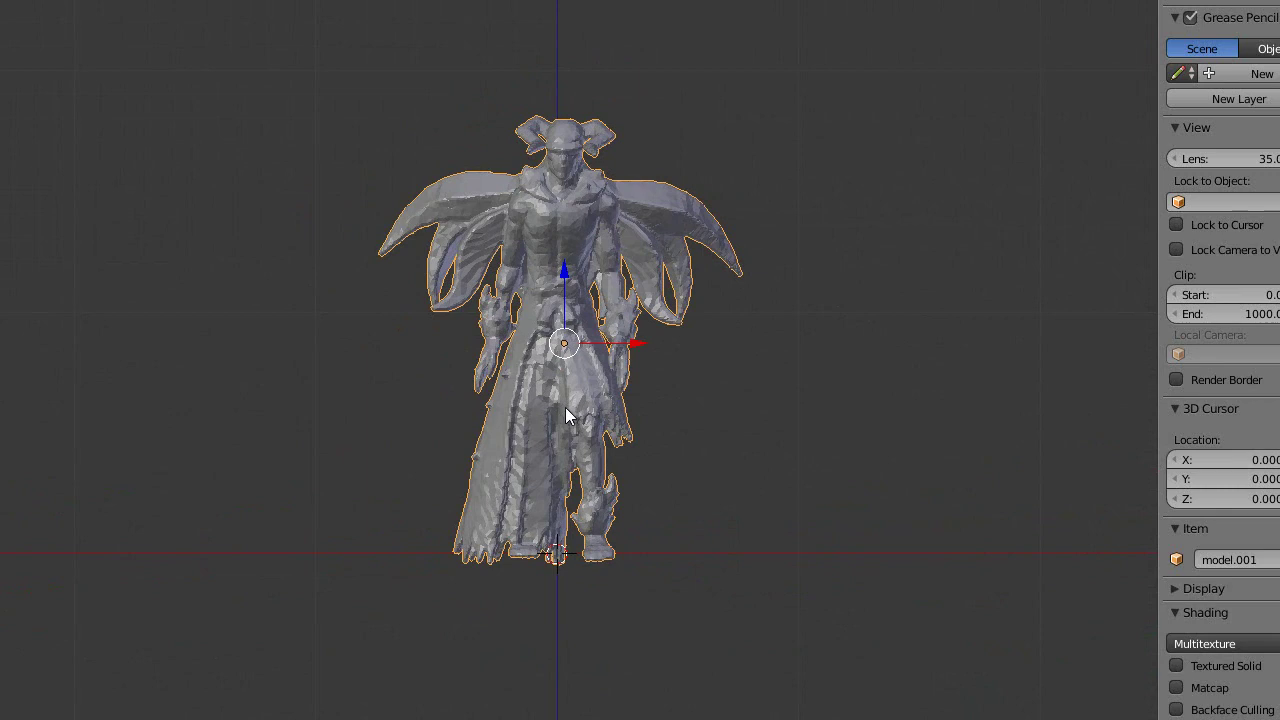
{"action": "key", "text": "shift+a"}
{"action": "left_click", "coordinate": [638, 429]}
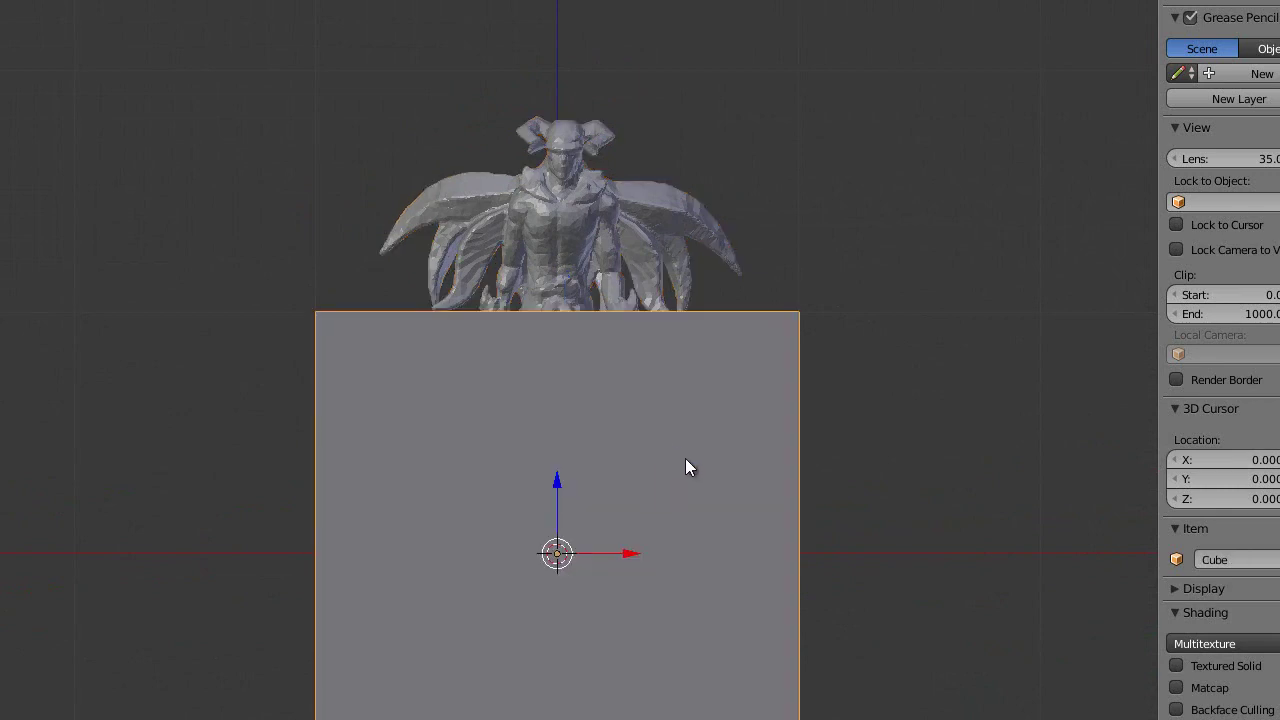
{"action": "key", "text": "g"}
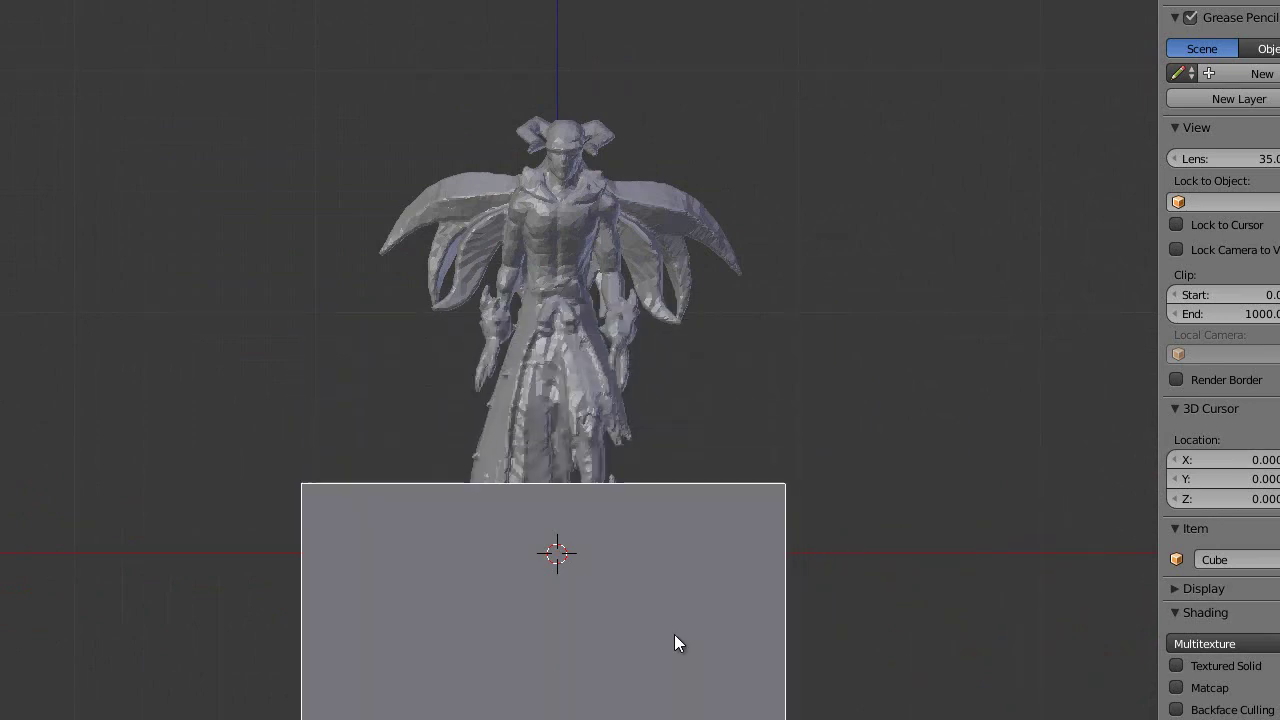
{"action": "left_click", "coordinate": [672, 601]}
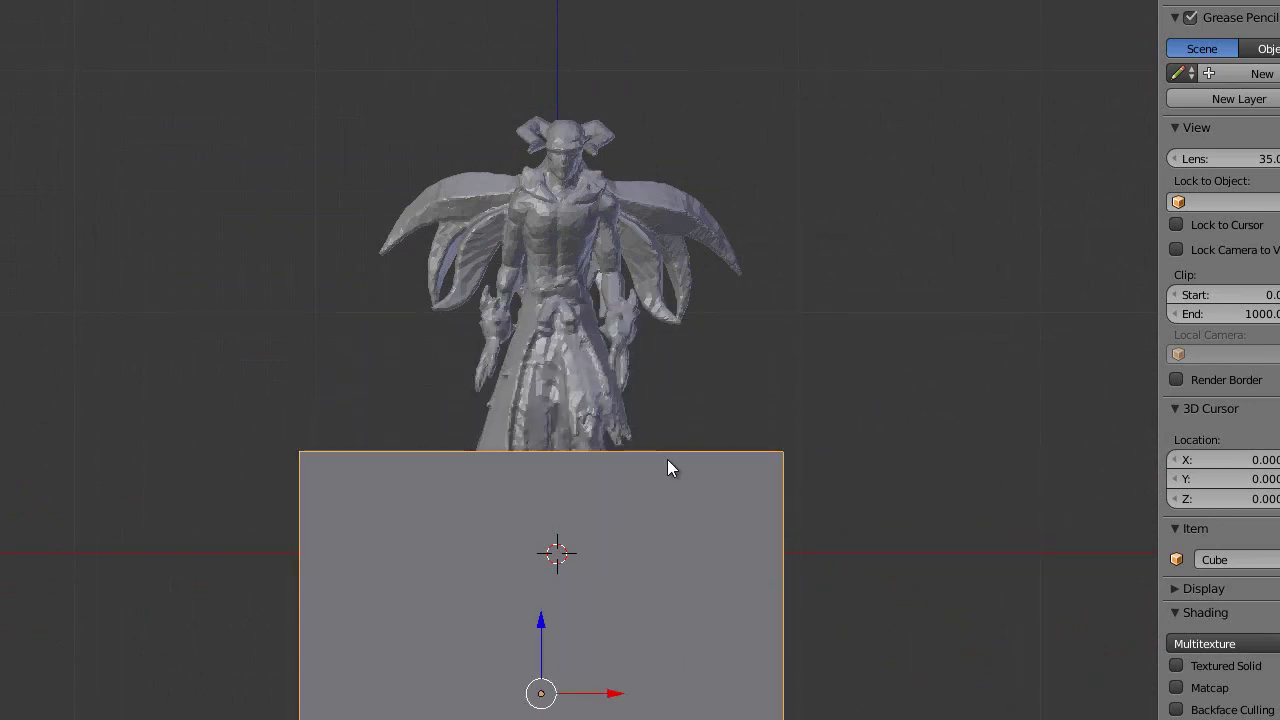
Reposition the cube from the side view so that it encloses the full depth of the figure's lower part
{"action": "key", "text": "KP_3"}
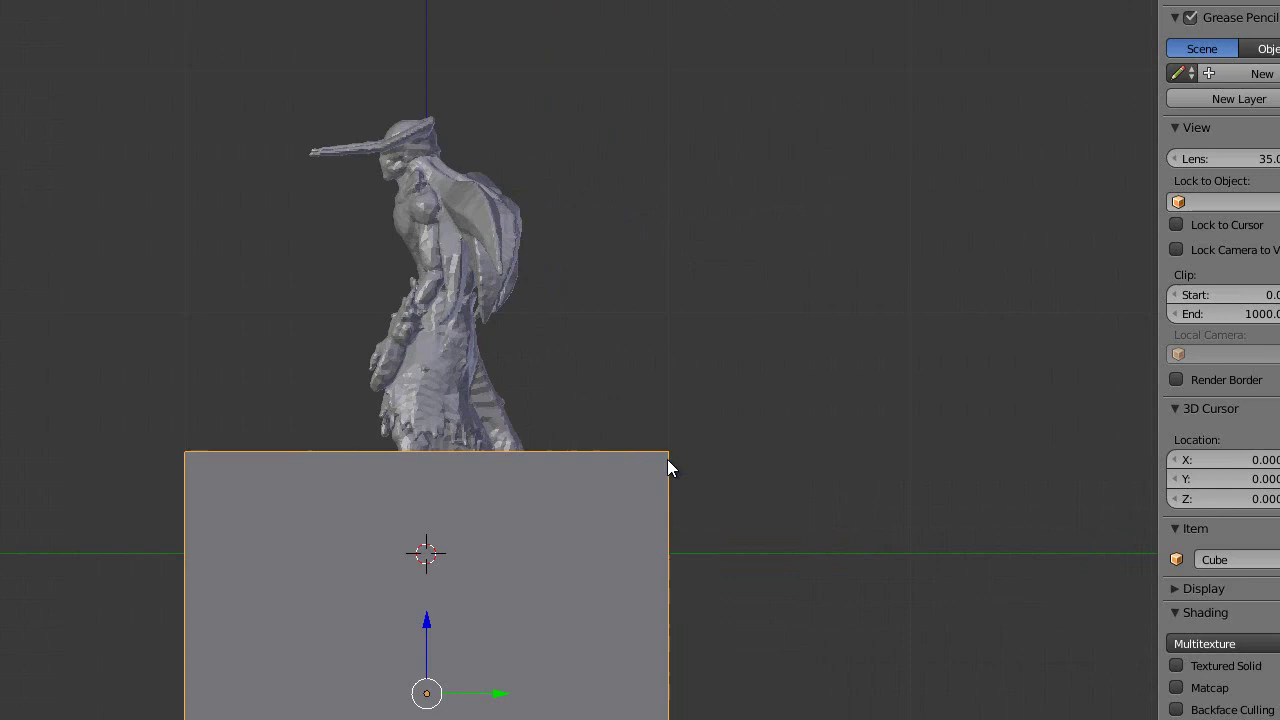
{"action": "key", "text": "g"}
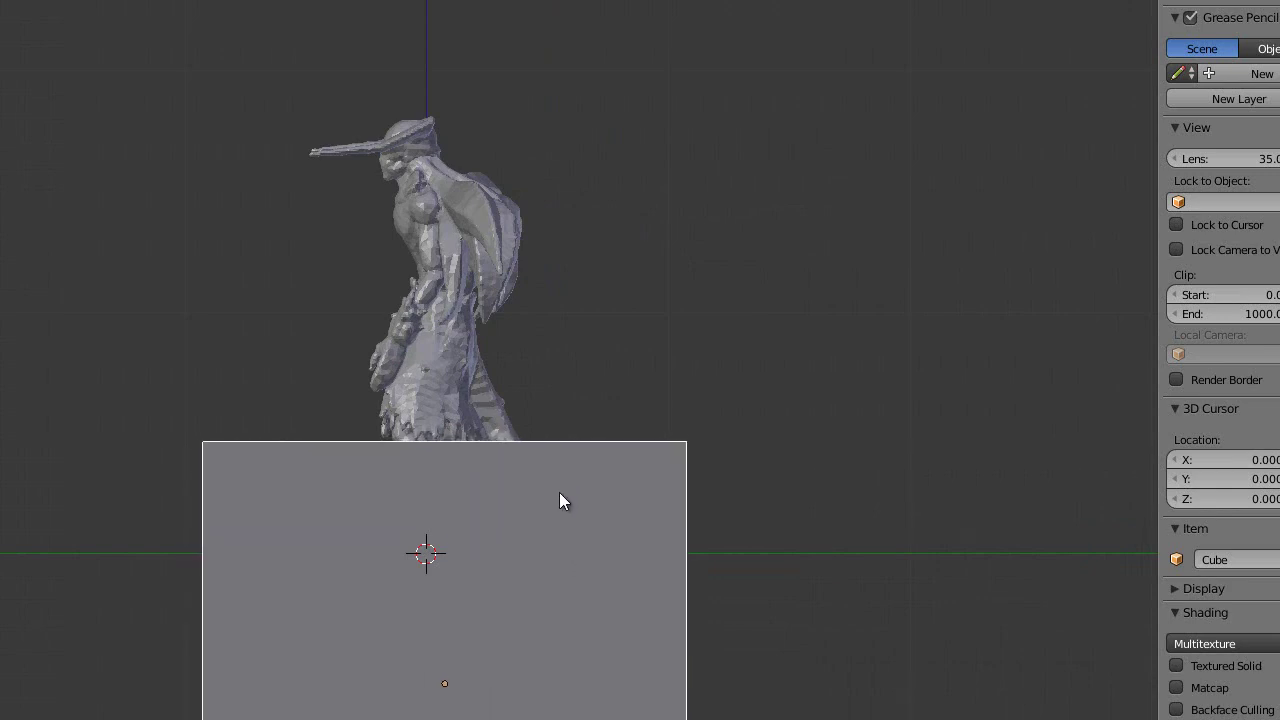
{"action": "left_click", "coordinate": [559, 495]}
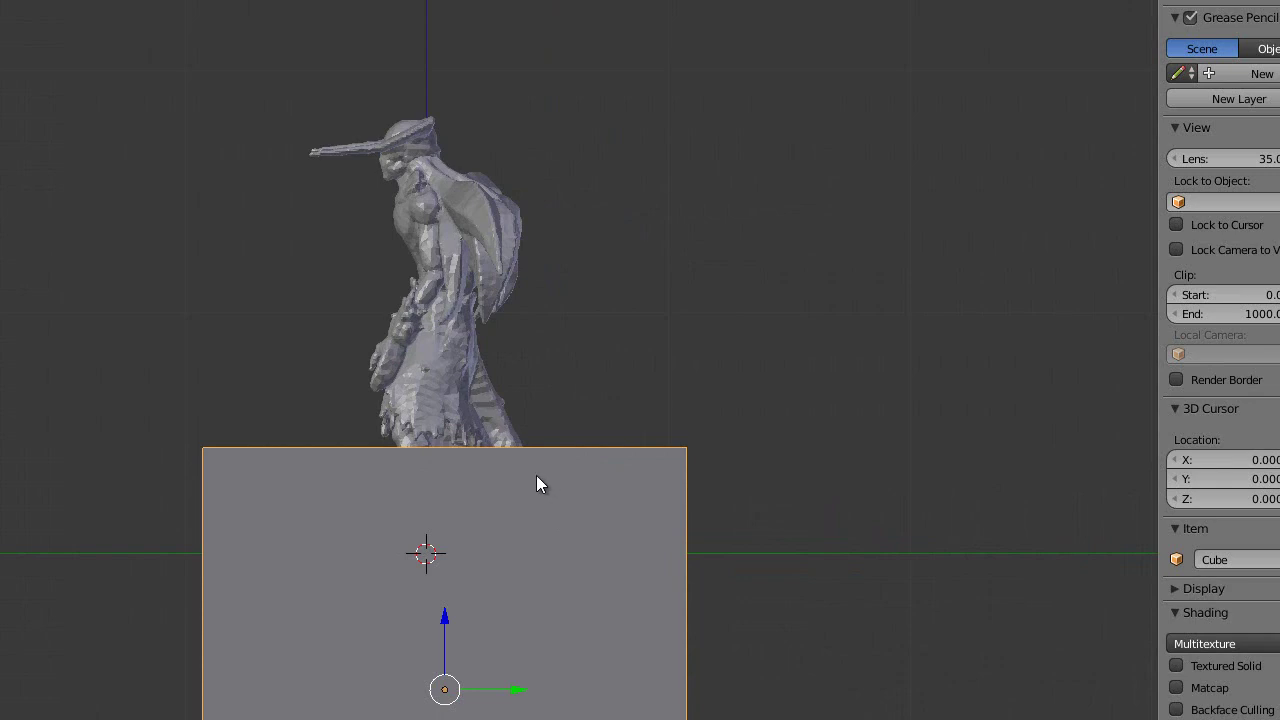
{"action": "middle_click_drag", "start_coordinate": [414, 305], "coordinate": [635, 368]}
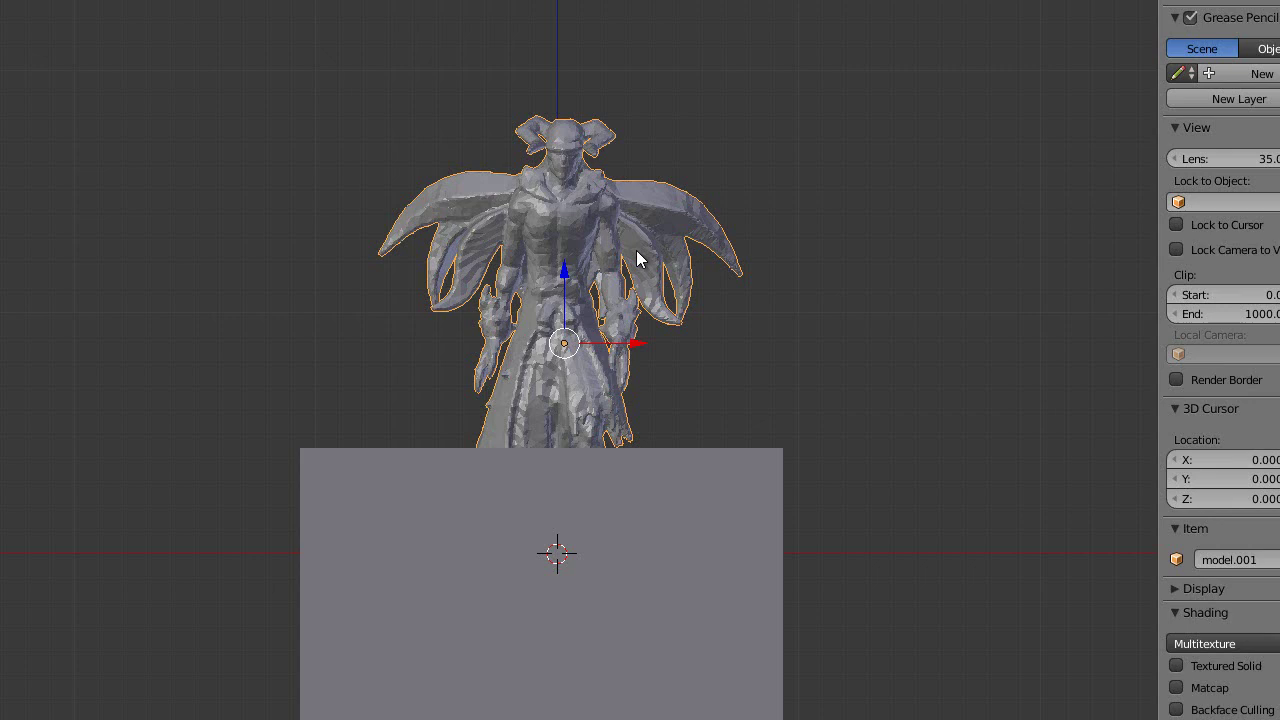
Select the overlapping figures model.000 and model.001 in turn to check their names, and clear the selection
{"action": "right_click", "coordinate": [640, 259]}
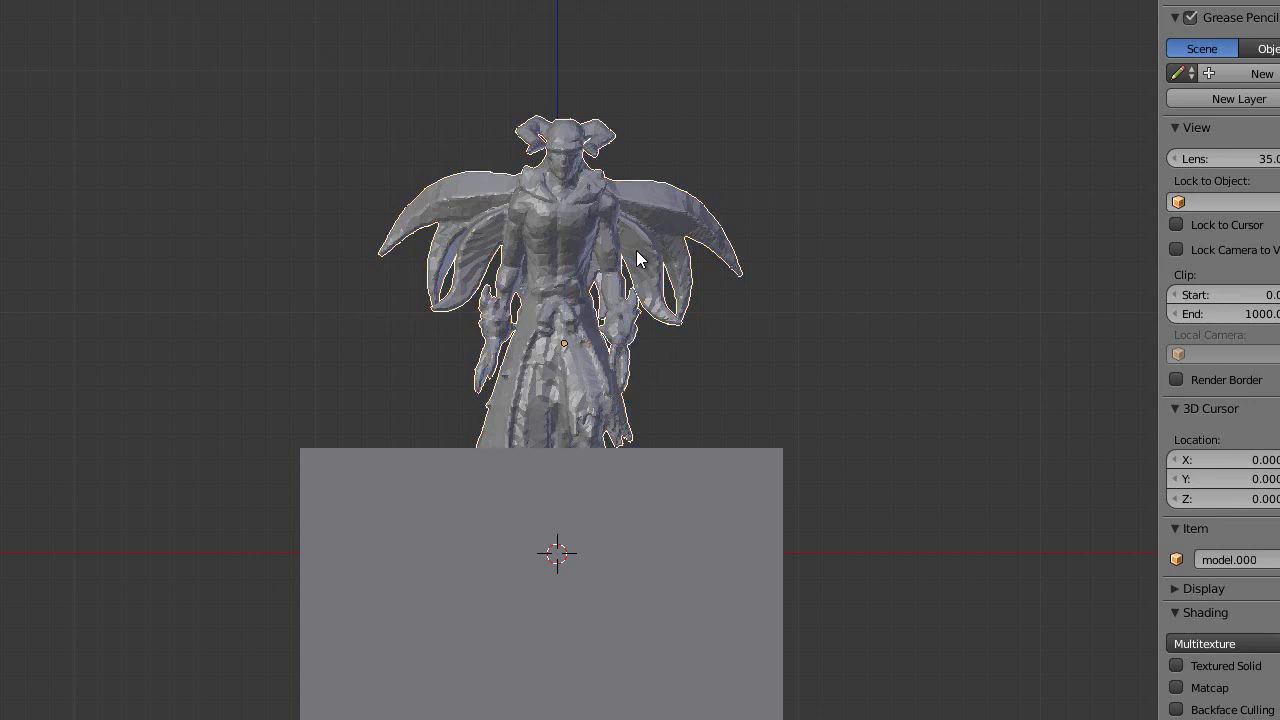
{"action": "right_click", "coordinate": [640, 259]}
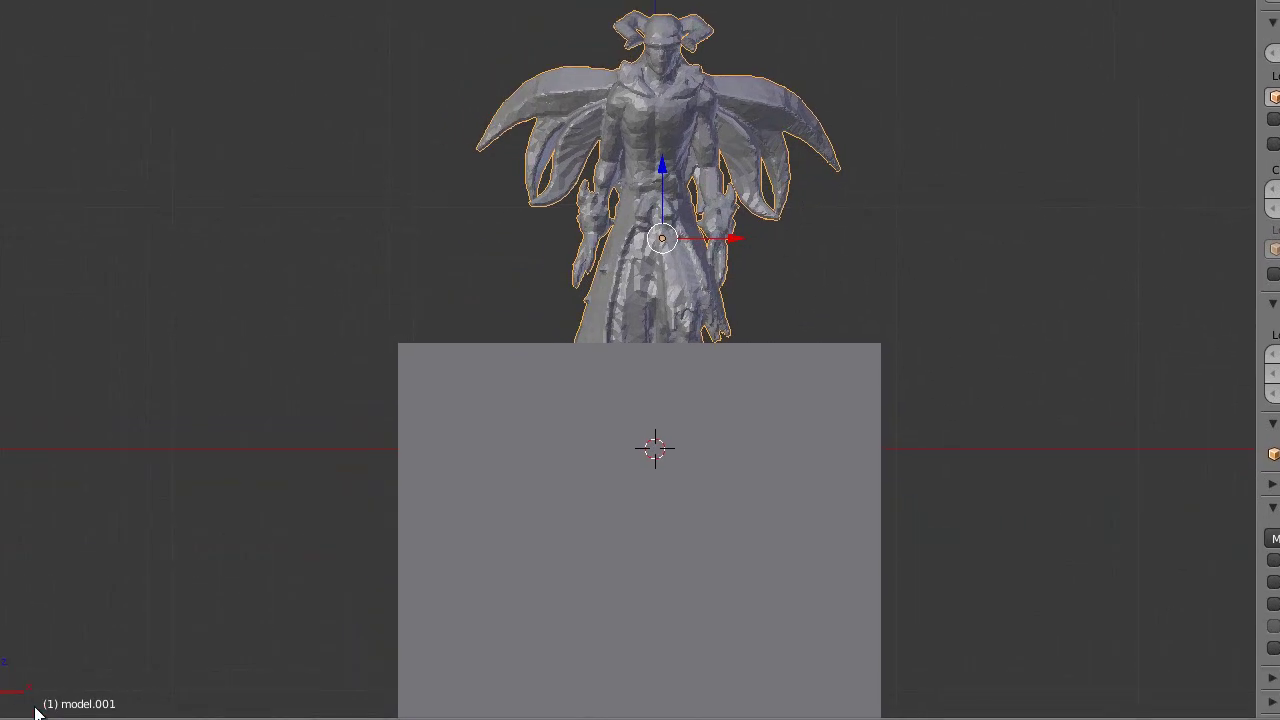
{"action": "right_click", "coordinate": [664, 136]}
{"action": "key", "text": "a"}
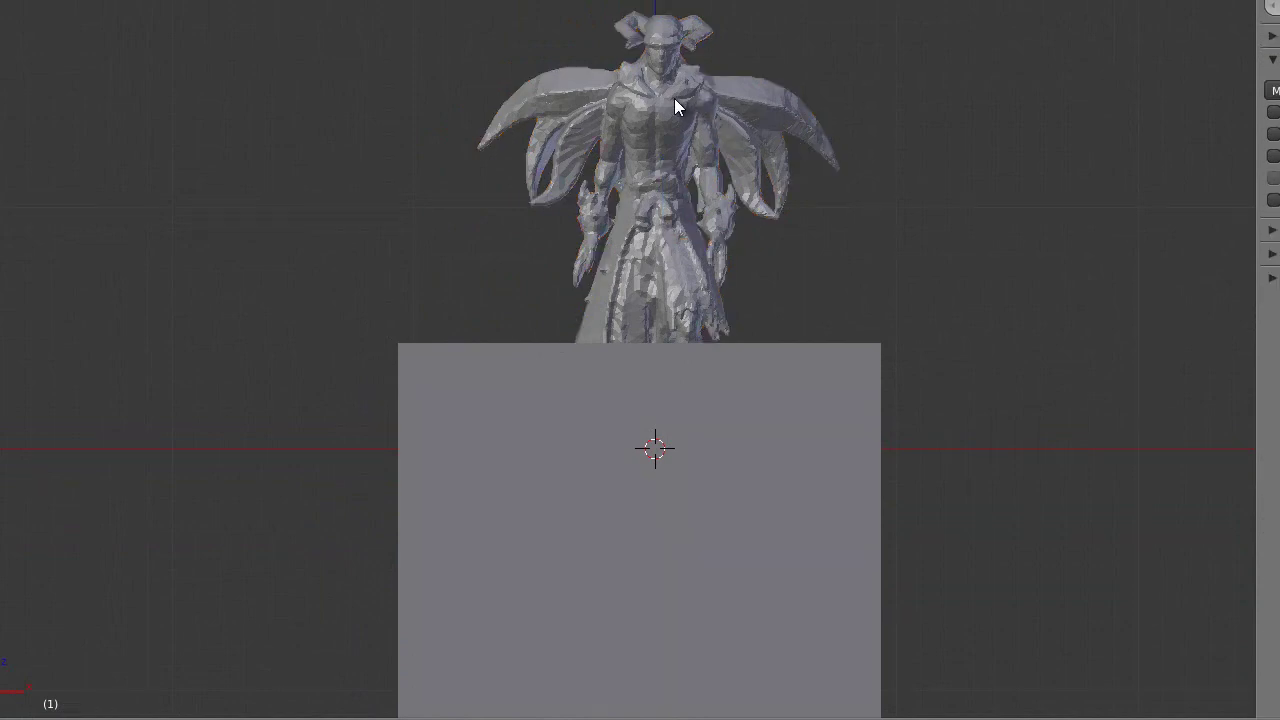
Add a Boolean modifier to the figure model.001 with Cube as its object
{"action": "right_click", "coordinate": [618, 90]}
{"action": "left_click", "coordinate": [1120, 175]}
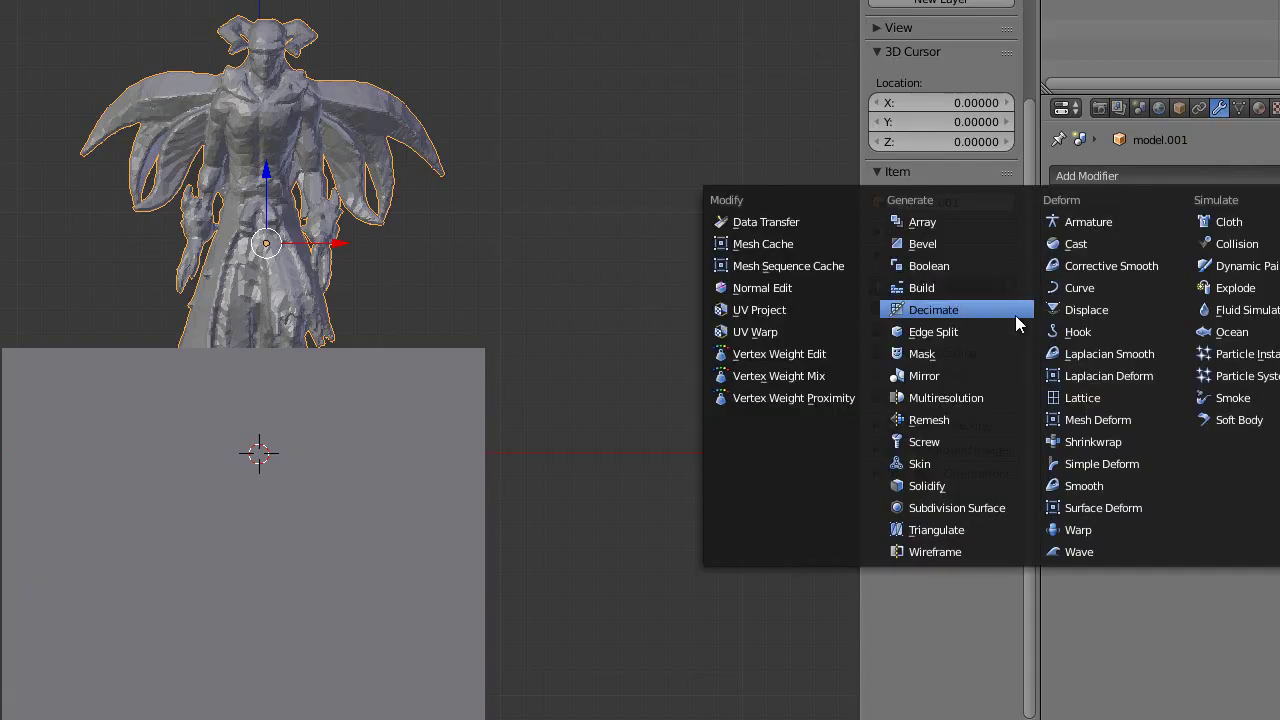
{"action": "left_click", "coordinate": [980, 266]}
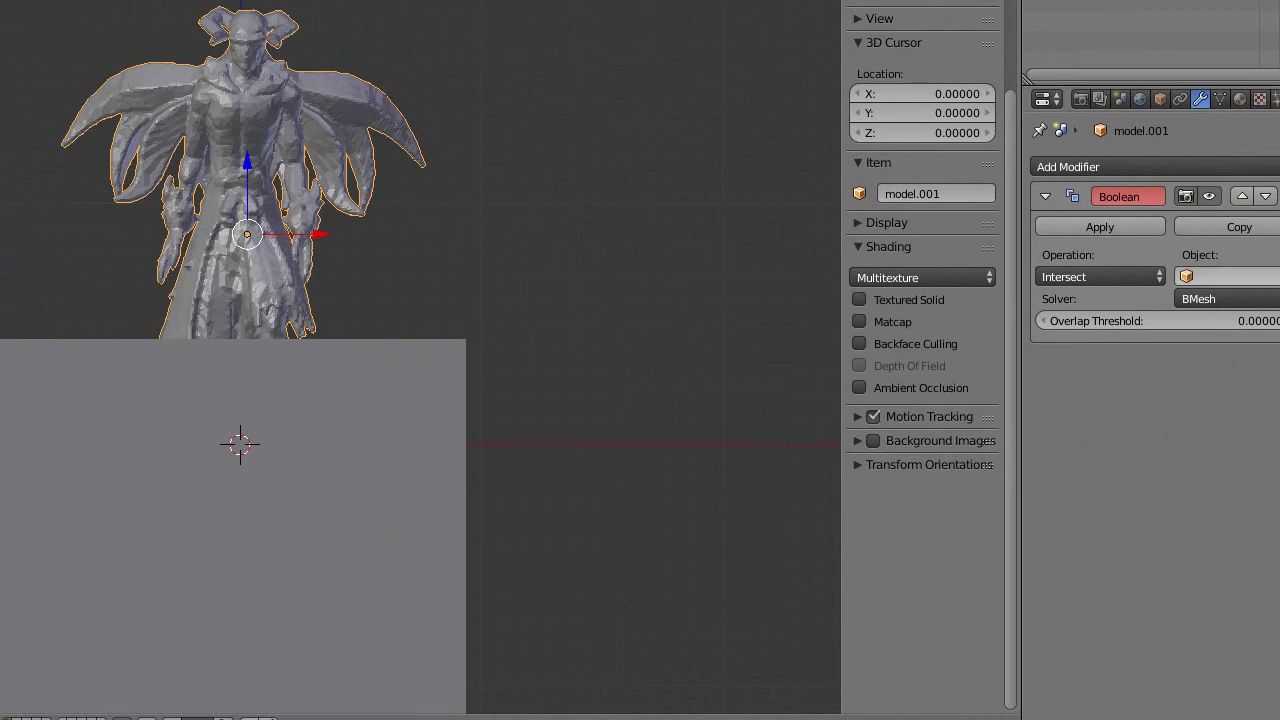
{"action": "key", "text": "e"}
{"action": "left_click", "coordinate": [362, 378]}
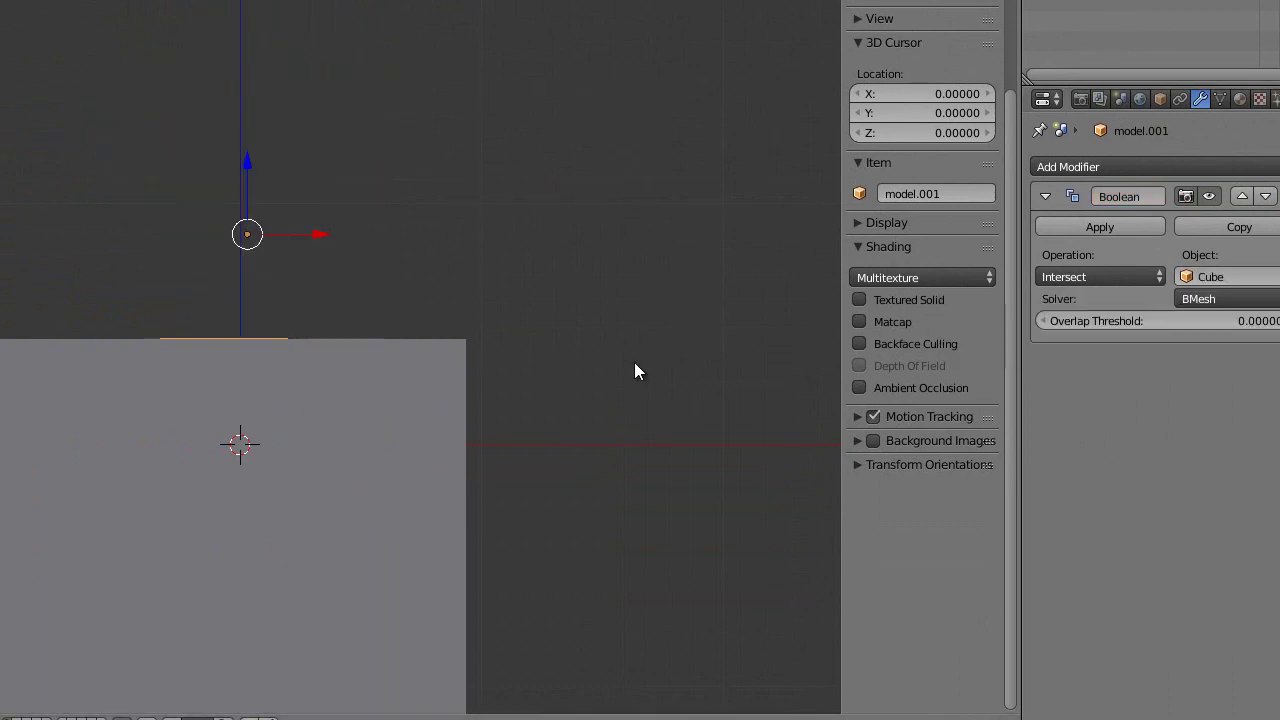
Set the Boolean operation to Difference and apply the modifier to cut away the figure's lower part
{"action": "left_click", "coordinate": [1081, 276]}
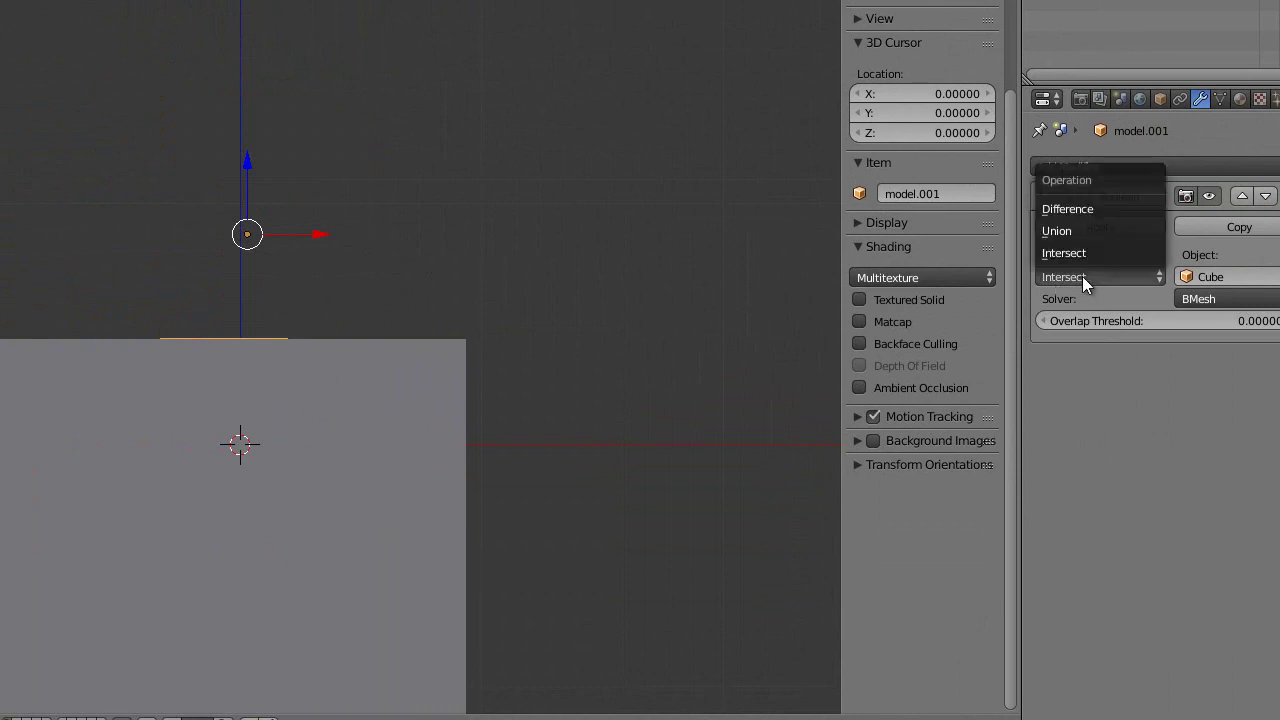
{"action": "left_click", "coordinate": [1095, 208]}
{"action": "left_click", "coordinate": [1095, 227]}
Move the cube down to inspect the cut underside of the figure, and undo the cube's move
{"action": "right_click", "coordinate": [342, 442]}
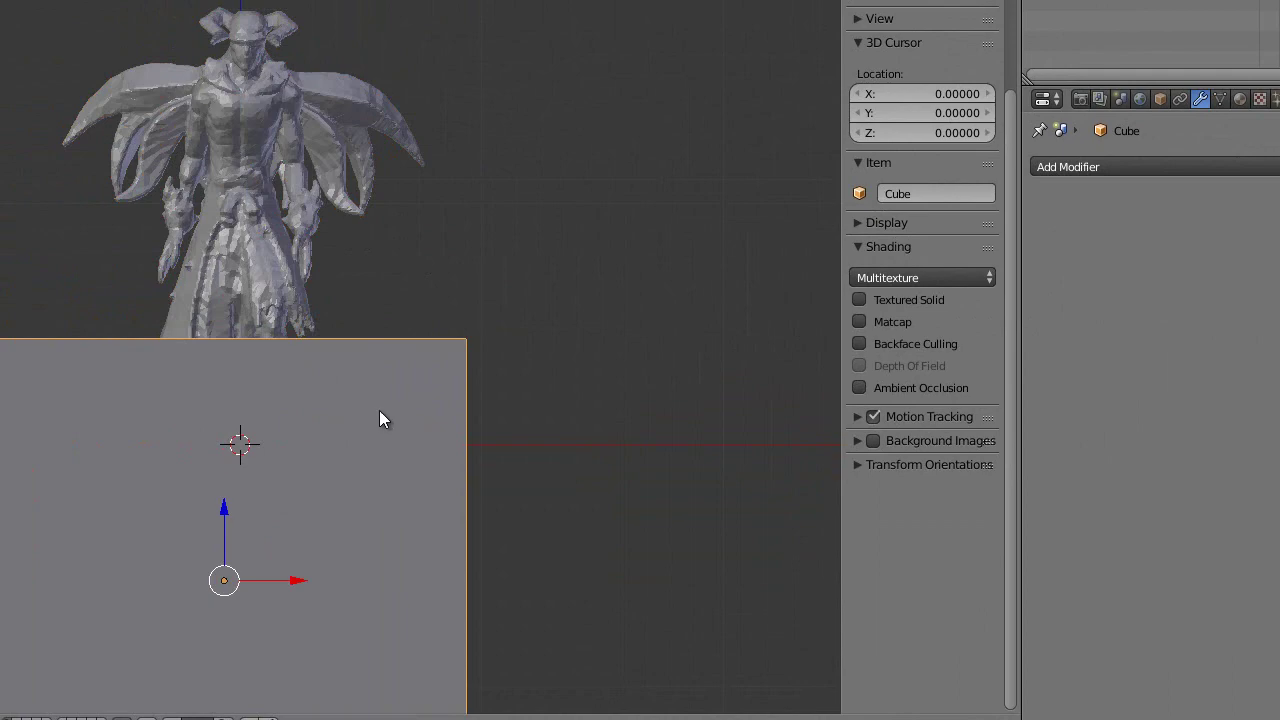
{"action": "middle_click_drag", "start_coordinate": [400, 407], "coordinate": [384, 359]}
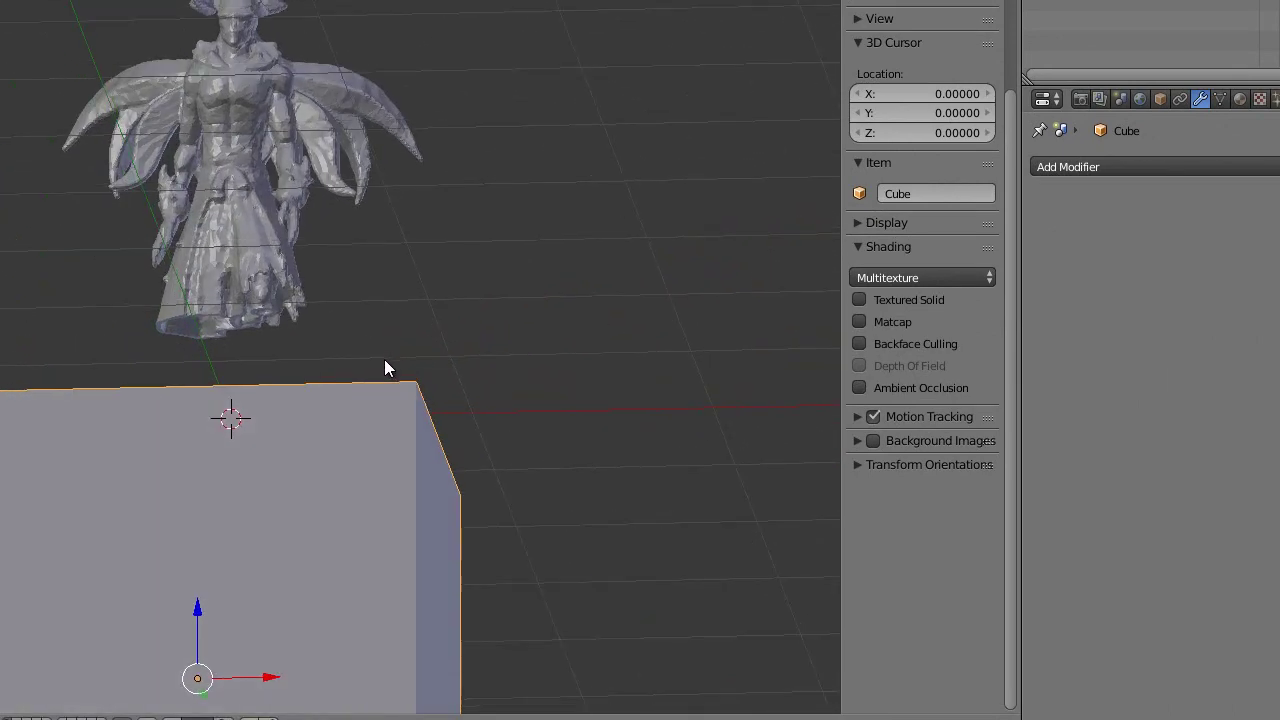
{"action": "key", "text": "ctrl+z"}
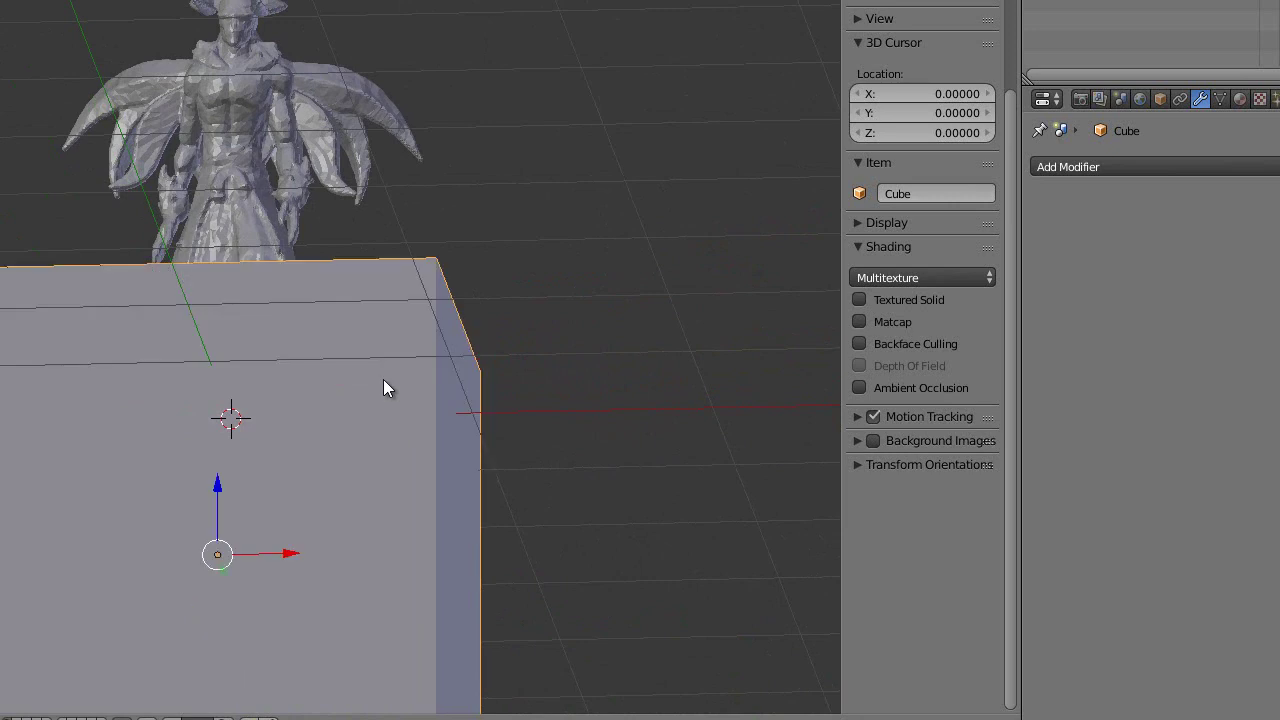
{"action": "key", "text": "KP_1"}
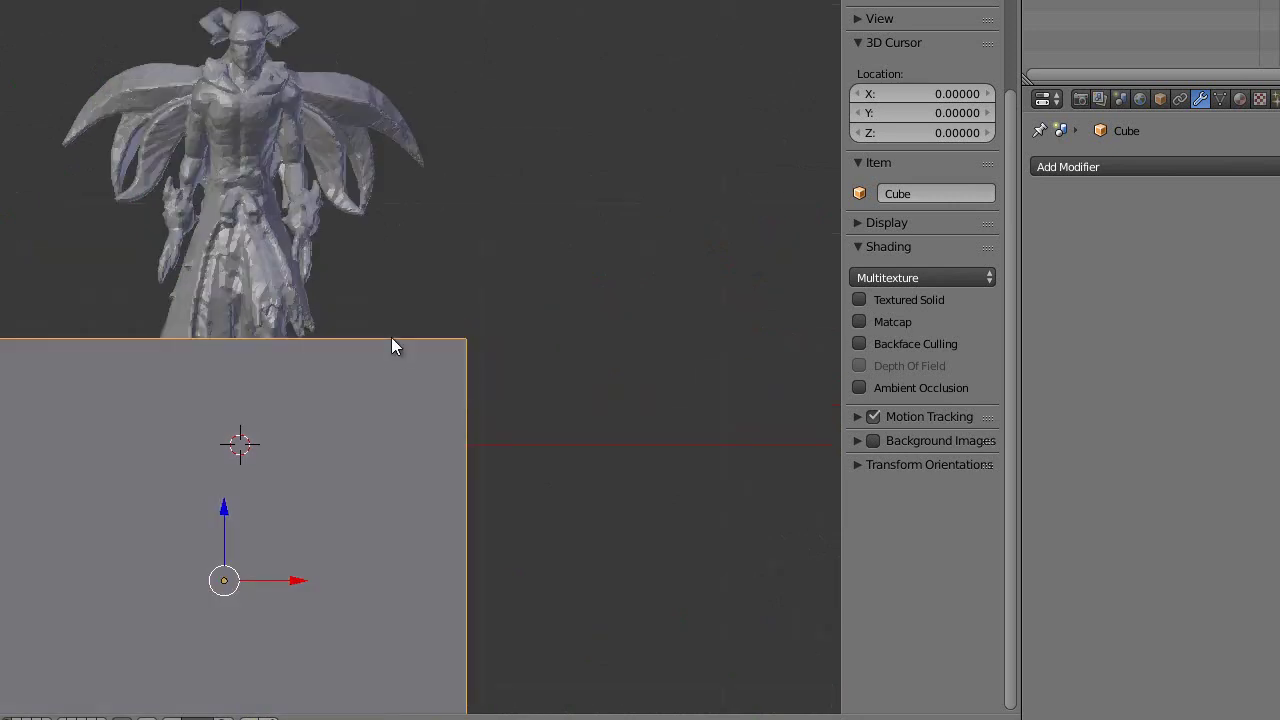
Move the uncut figure model.000 aside to compare it with the cut copy, and undo the move
{"action": "right_click", "coordinate": [256, 91]}
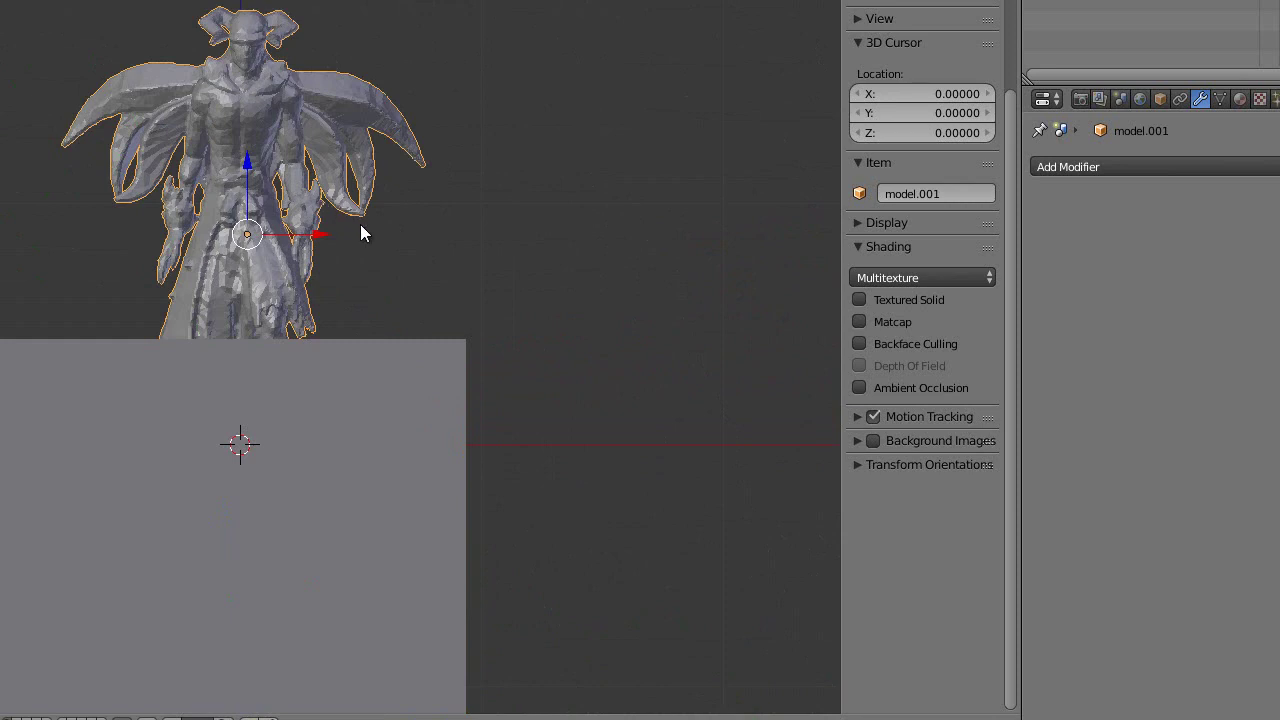
{"action": "right_click", "coordinate": [326, 139]}
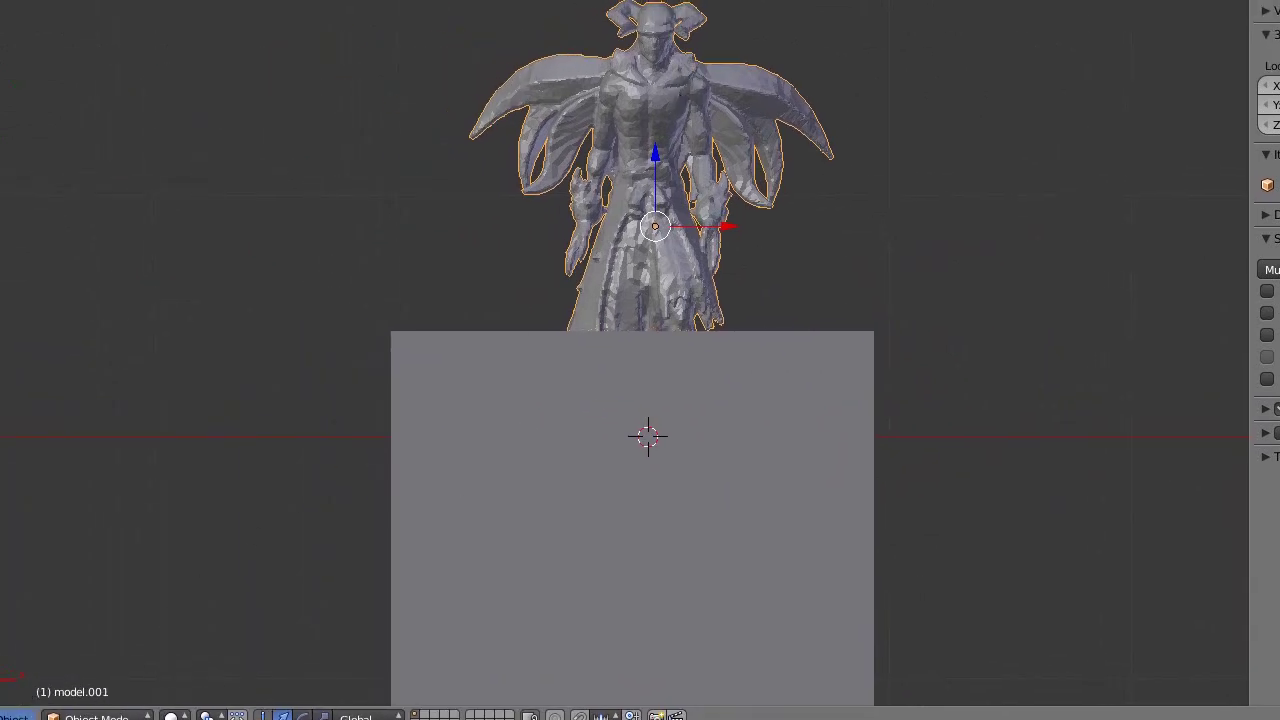
{"action": "key", "text": "shift+d"}
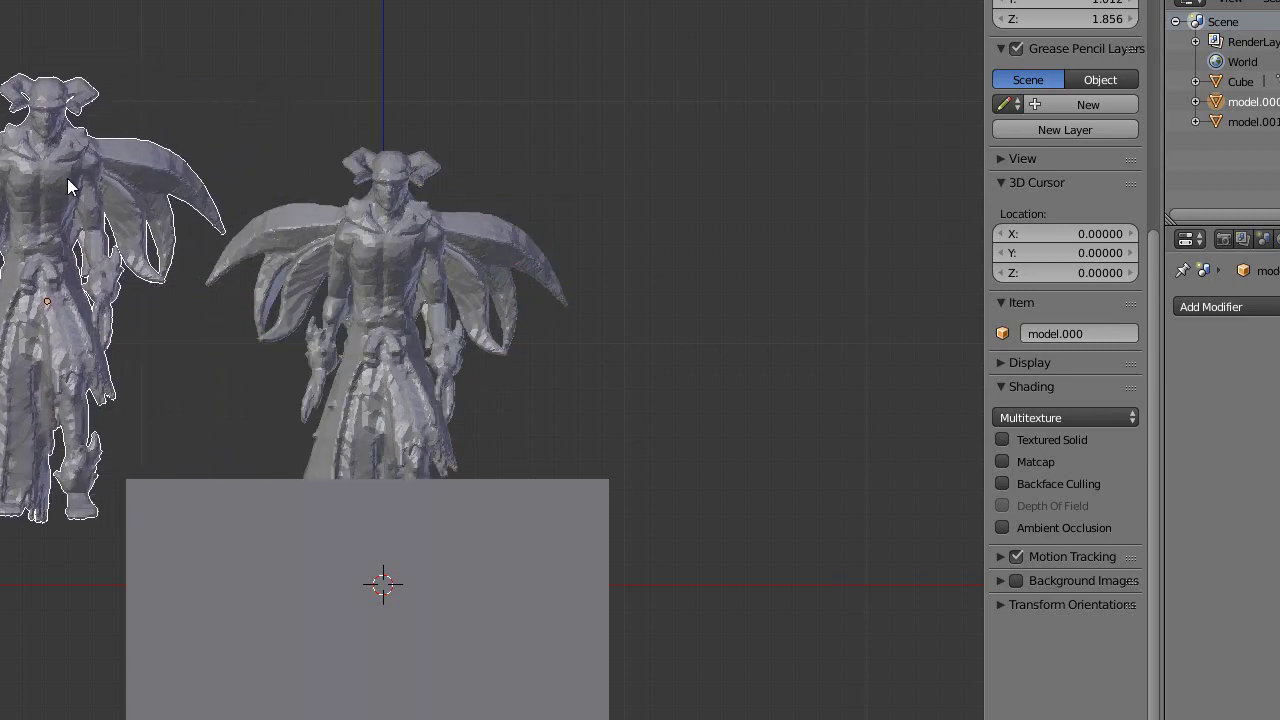
{"action": "left_click", "coordinate": [67, 180]}
{"action": "key", "text": "ctrl+z"}
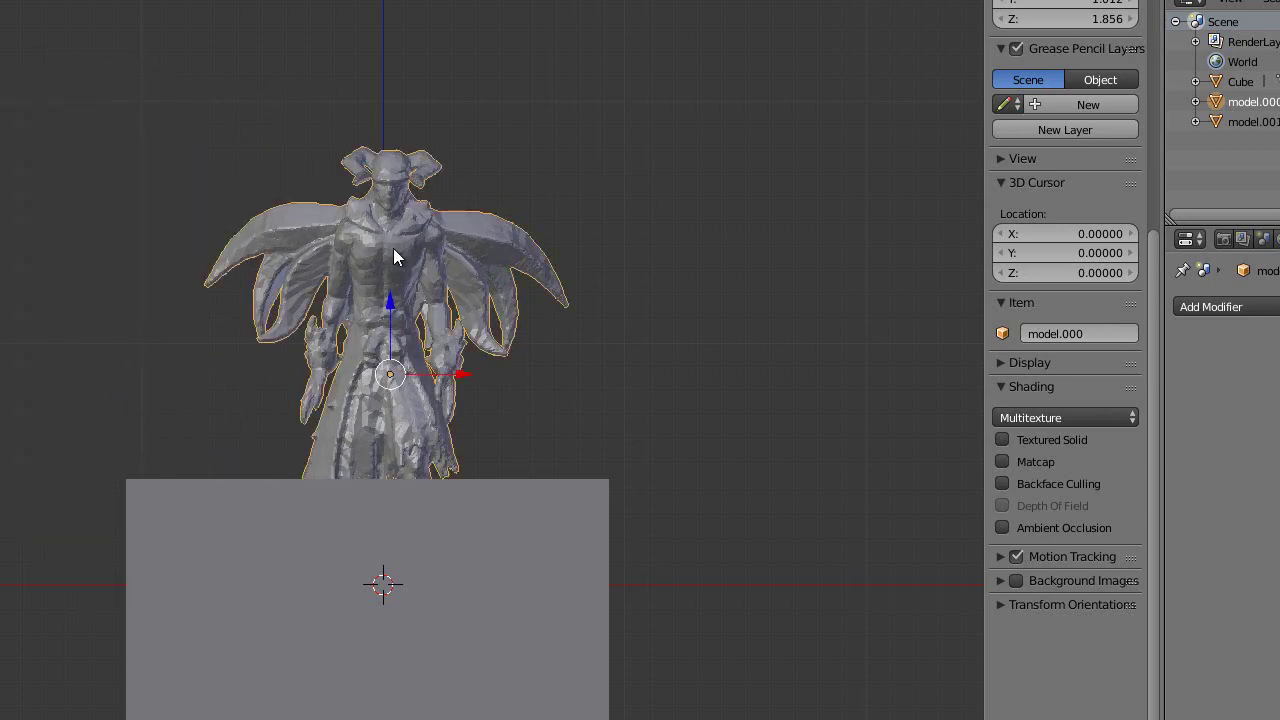
Move the cut upper figure model.001 diagonally upward, clear of the cube and the uncut figure
{"action": "right_click", "coordinate": [417, 292]}
{"action": "key", "text": "shift+d"}
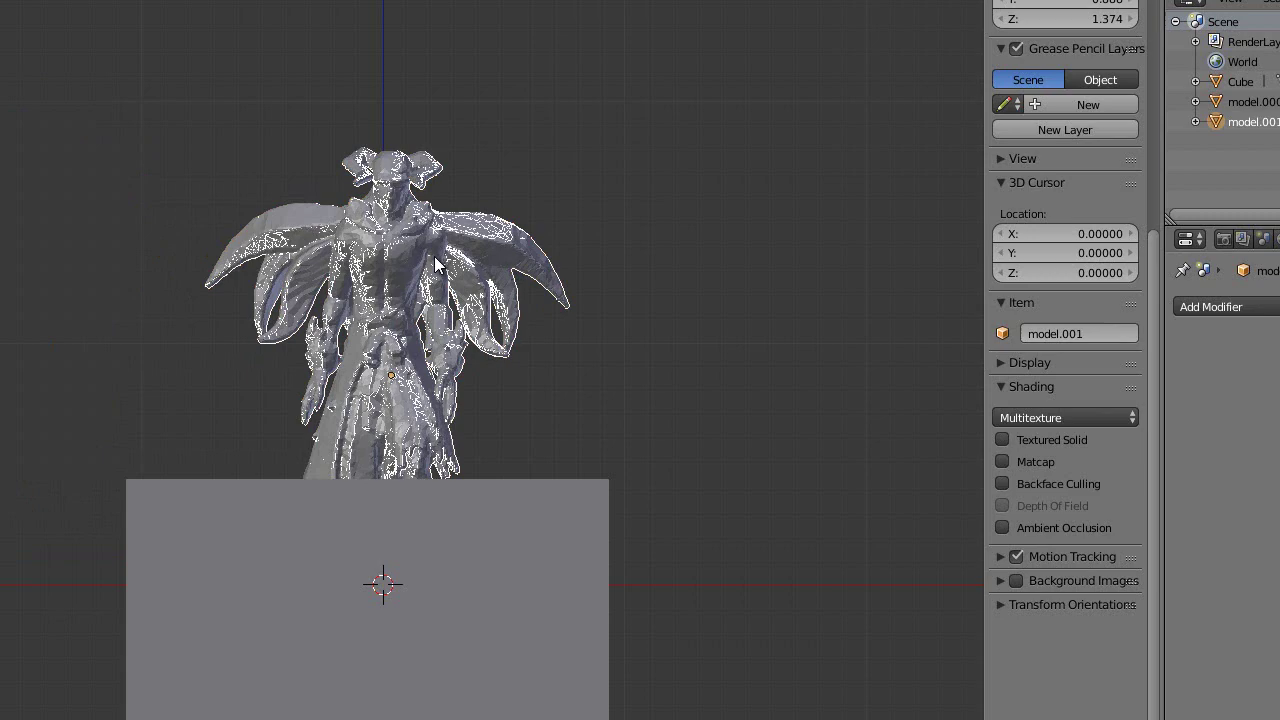
{"action": "left_click", "coordinate": [849, 125]}
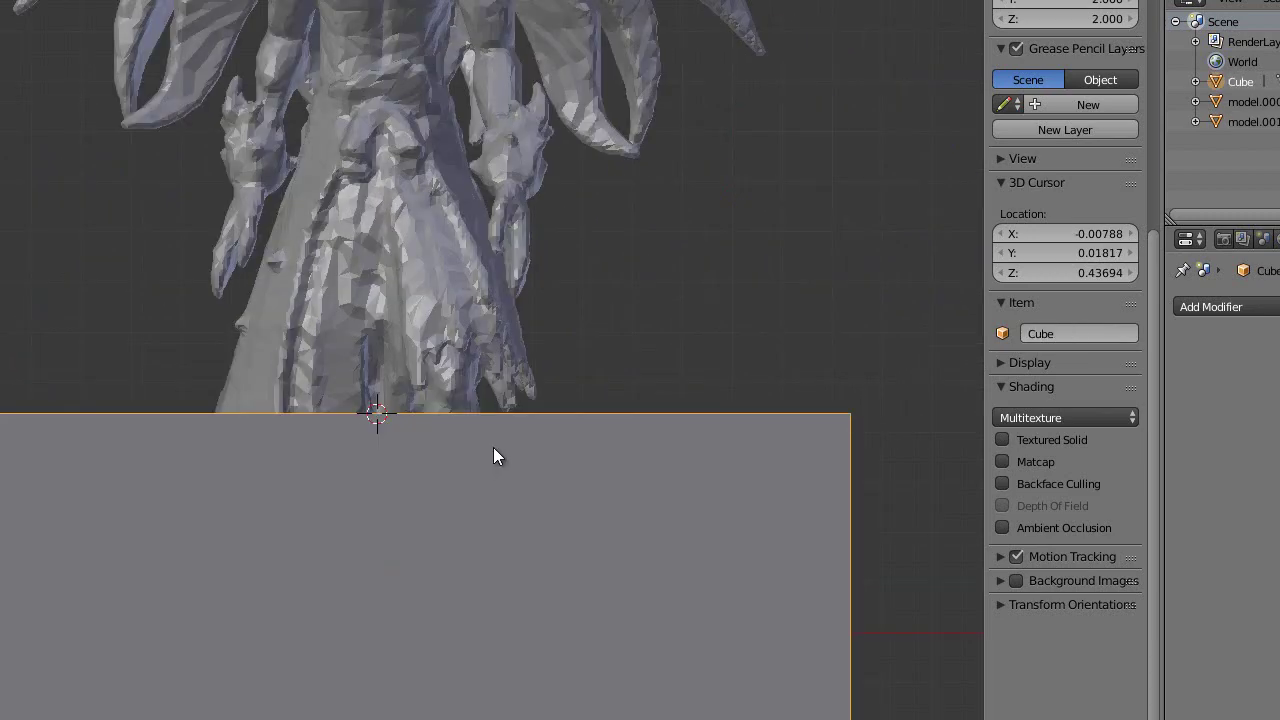
Place the 3D cursor on the cube's top edge and raise the cube until its bottom edge meets the cursor
{"action": "left_click", "coordinate": [437, 320]}
{"action": "left_click", "coordinate": [367, 404]}
{"action": "left_click", "coordinate": [367, 413]}
{"action": "left_click", "coordinate": [372, 413]}
{"action": "left_click", "coordinate": [380, 413]}
{"action": "left_click_drag", "start_coordinate": [381, 413], "coordinate": [388, 413]}
{"action": "scroll", "coordinate": [417, 419], "scroll_direction": "down", "scroll_amount": 5}
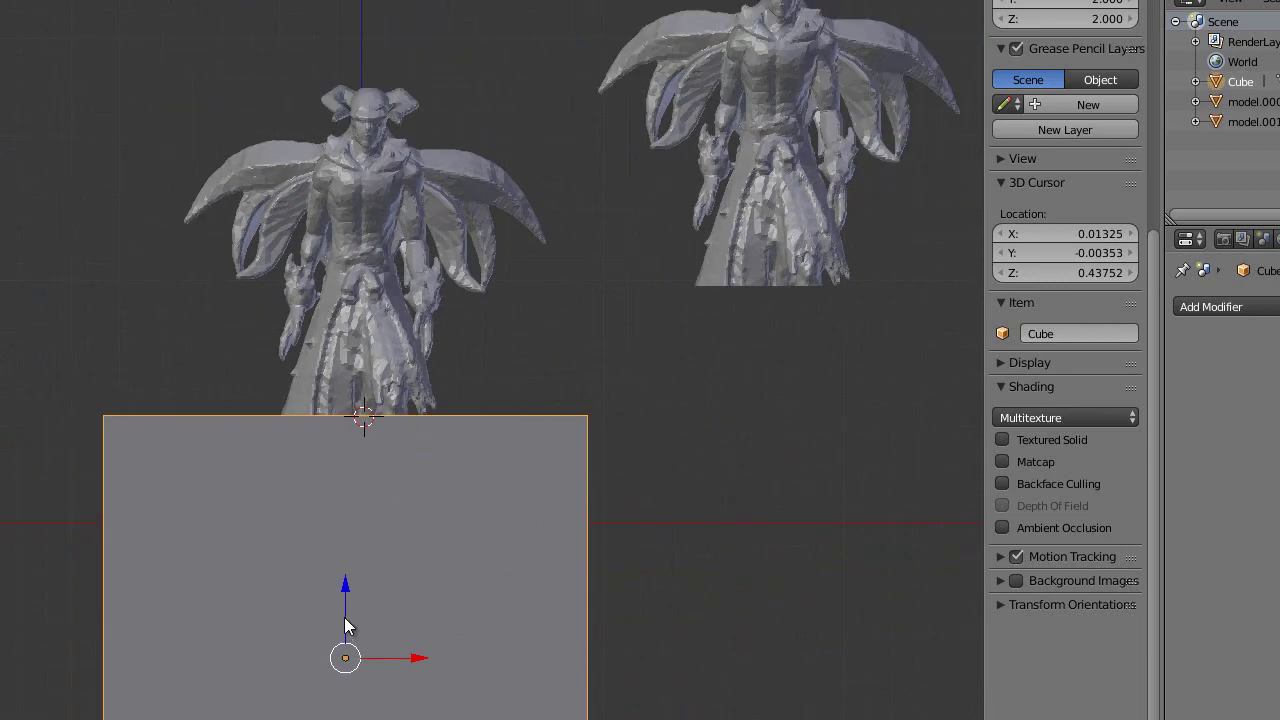
{"action": "left_click_drag", "start_coordinate": [346, 603], "coordinate": [362, 121]}
{"action": "middle_click_drag", "start_coordinate": [398, 389], "coordinate": [345, 468]}
Add a Boolean modifier to model.000 with Cube as its object, set the operation to Difference, and apply it
{"action": "right_click", "coordinate": [345, 468]}
{"action": "left_click", "coordinate": [1210, 307]}
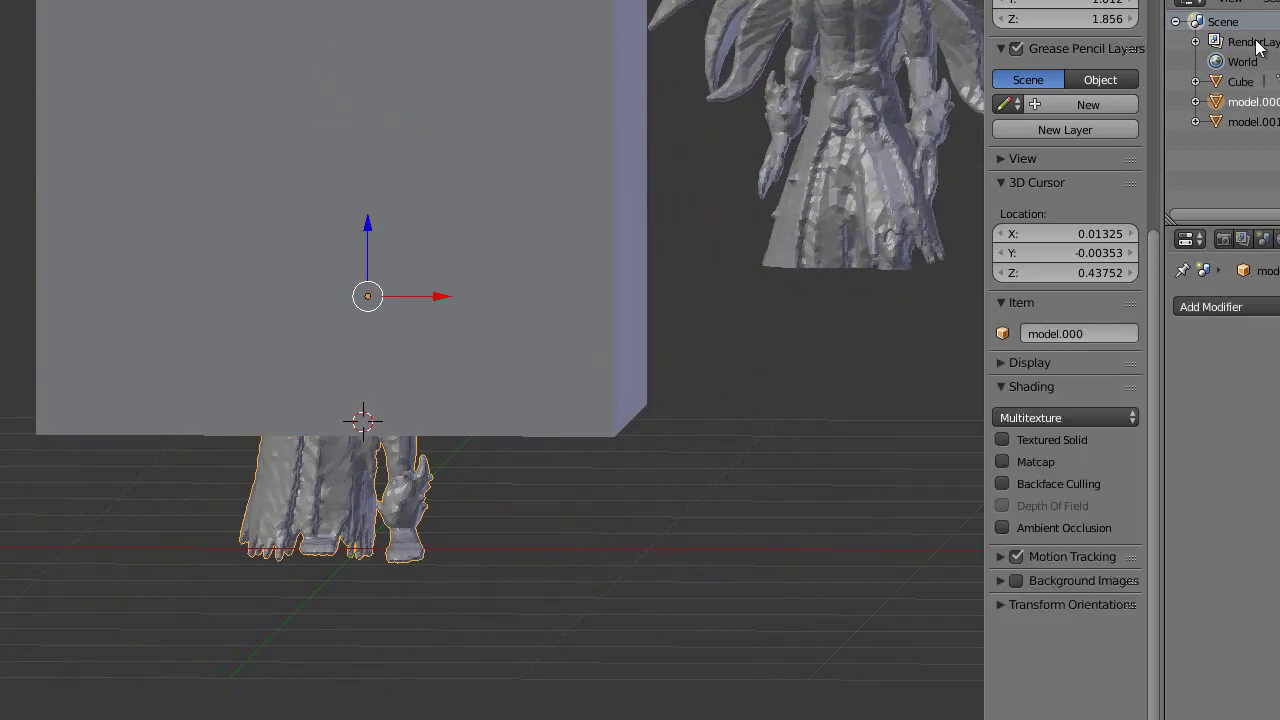
{"action": "left_click", "coordinate": [1234, 307]}
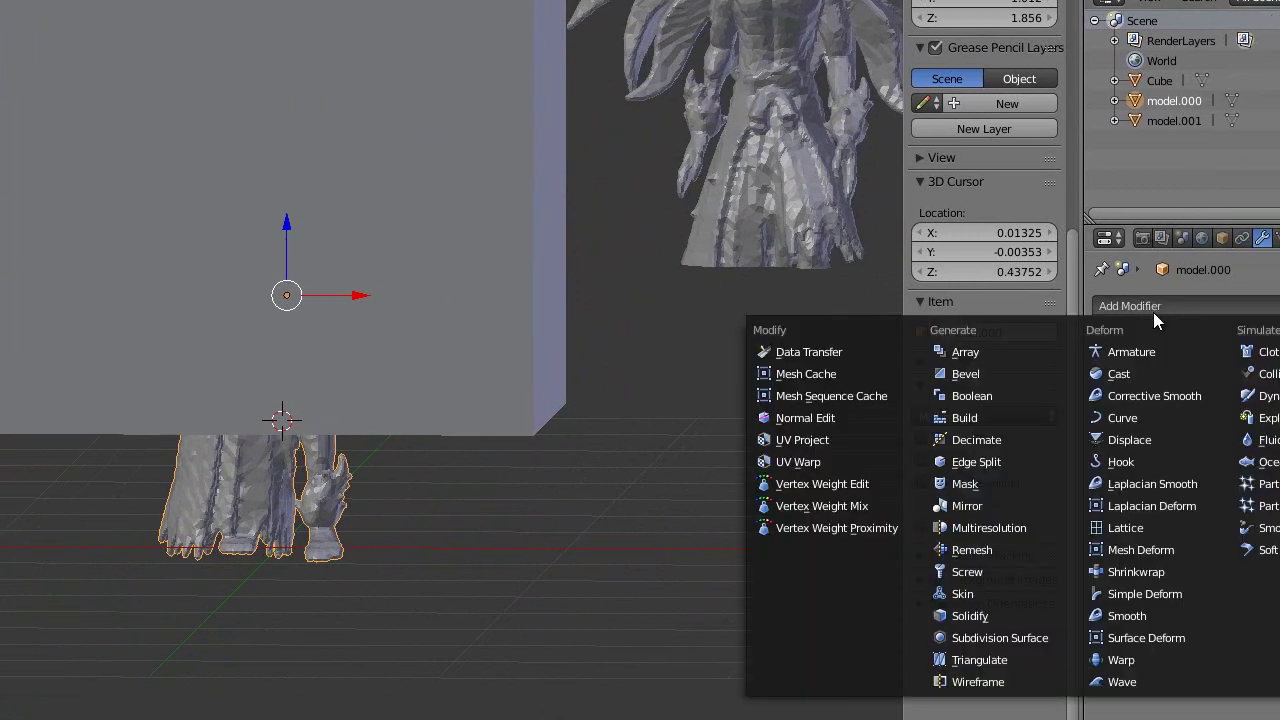
{"action": "left_click", "coordinate": [1138, 308]}
{"action": "left_click", "coordinate": [968, 396]}
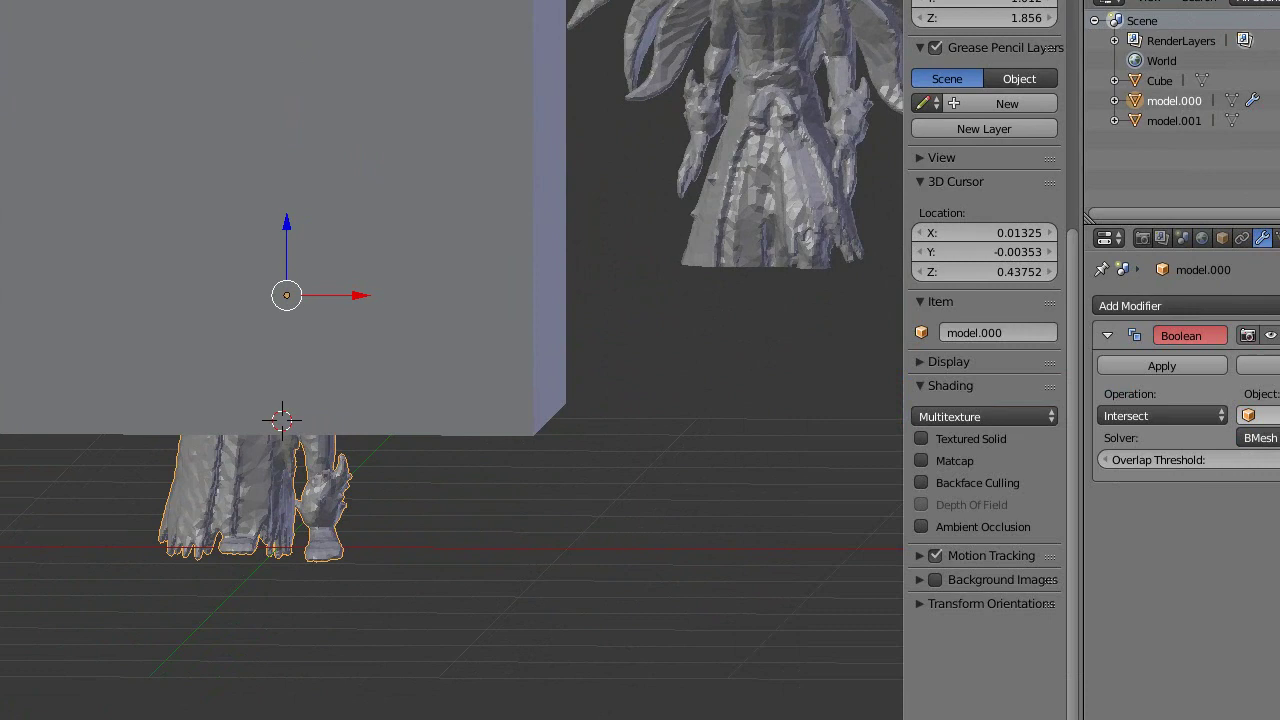
{"action": "left_click", "coordinate": [443, 277]}
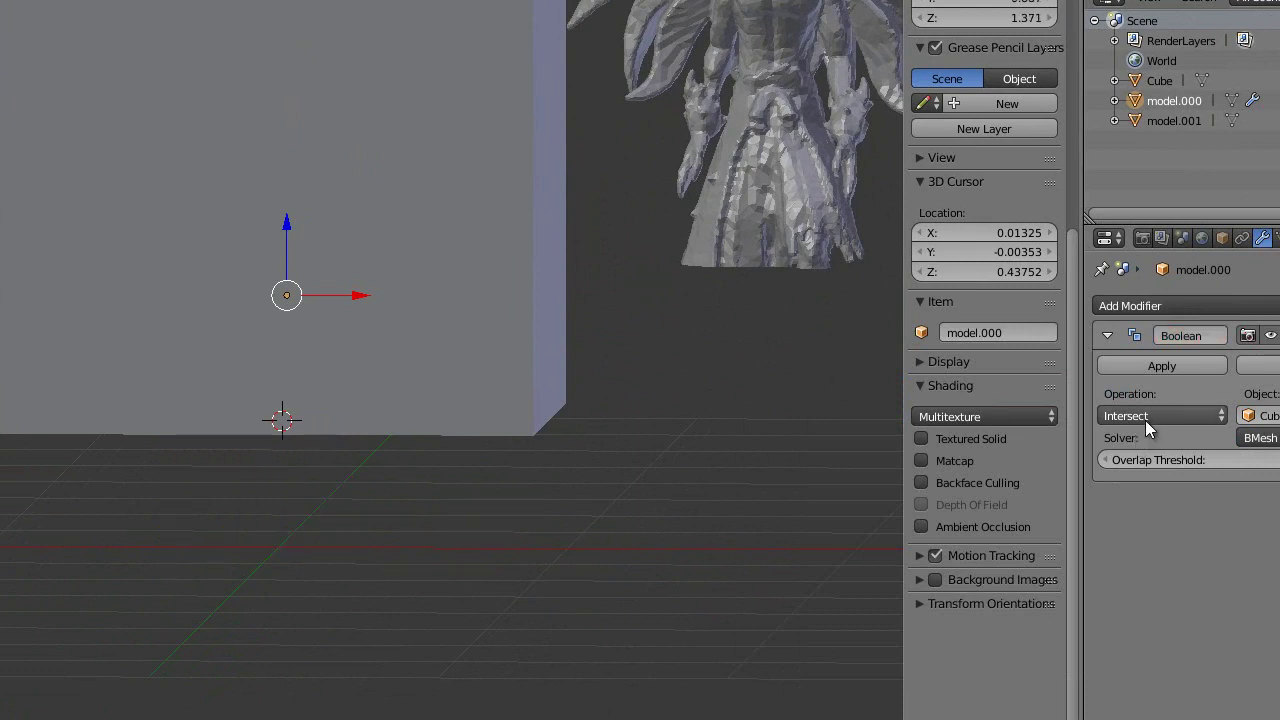
{"action": "left_click", "coordinate": [1138, 418]}
{"action": "left_click", "coordinate": [1145, 348]}
Delete the cube that covers the figure's removed upper half
{"action": "right_click", "coordinate": [422, 390]}
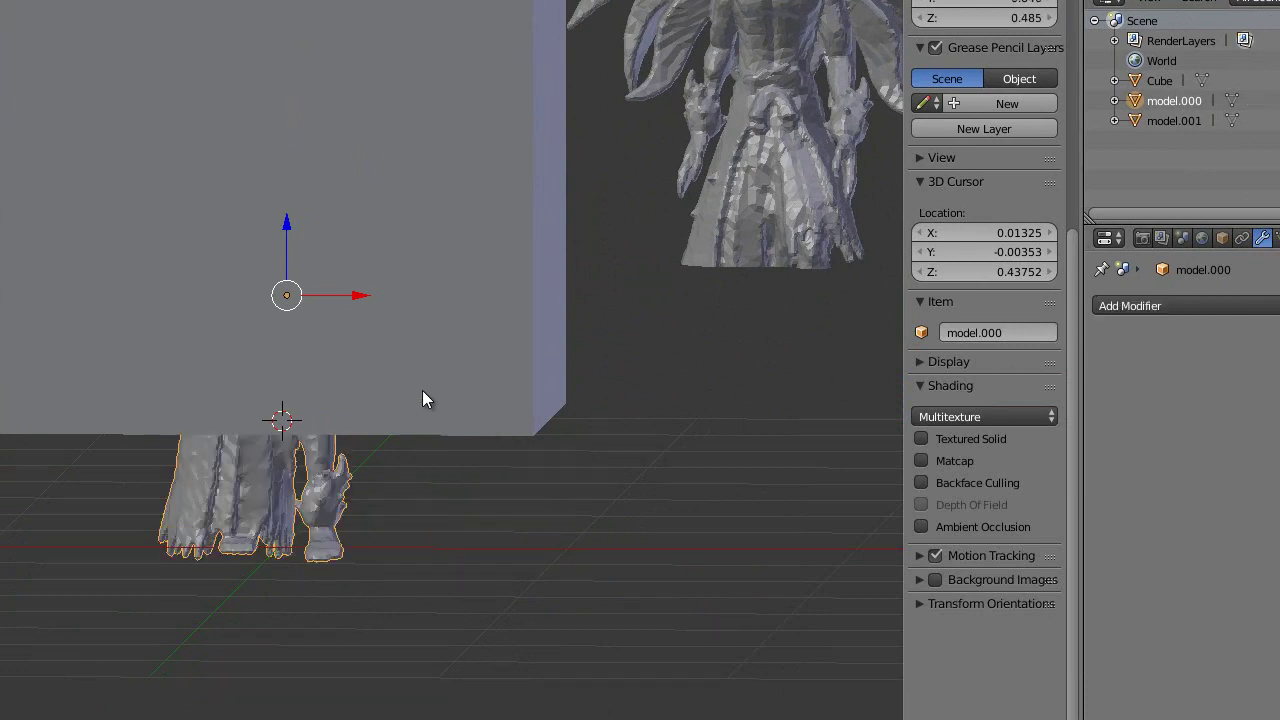
{"action": "key", "text": "Delete"}
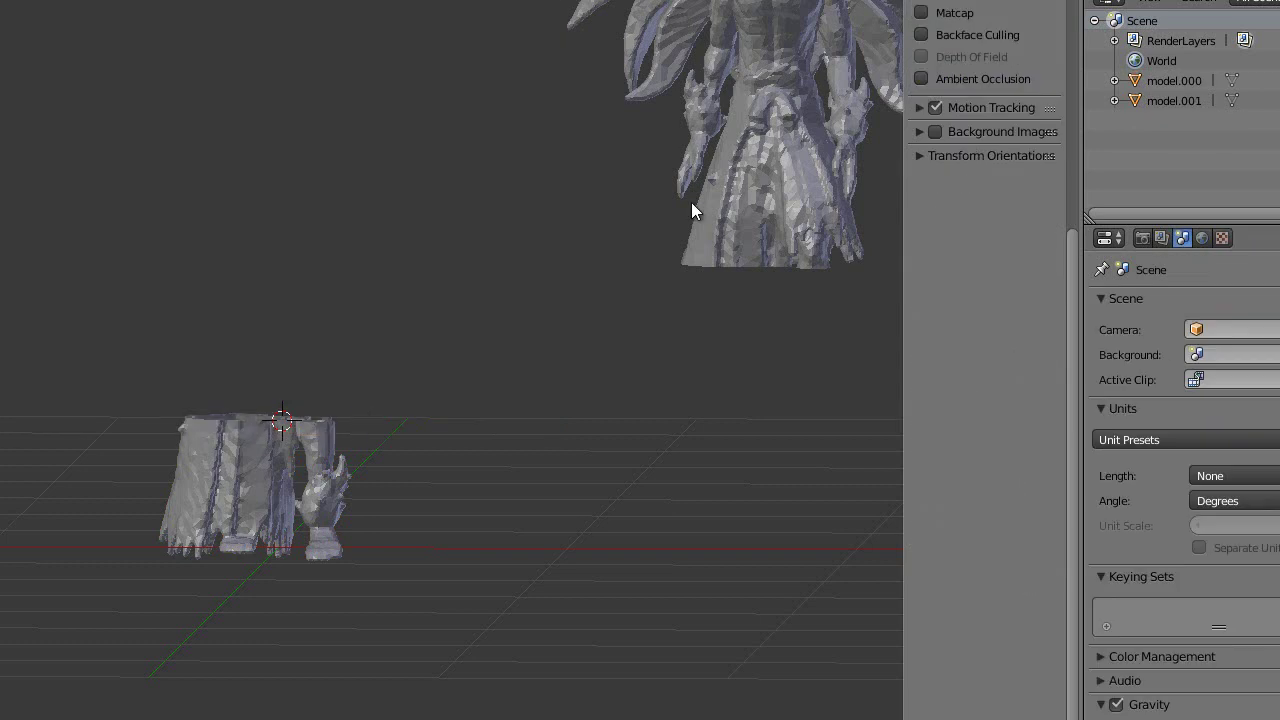
In front view, move the upper part model.001 to just above the lower part, leaving a gap between them
{"action": "right_click", "coordinate": [691, 207]}
{"action": "key", "text": "KP_1"}
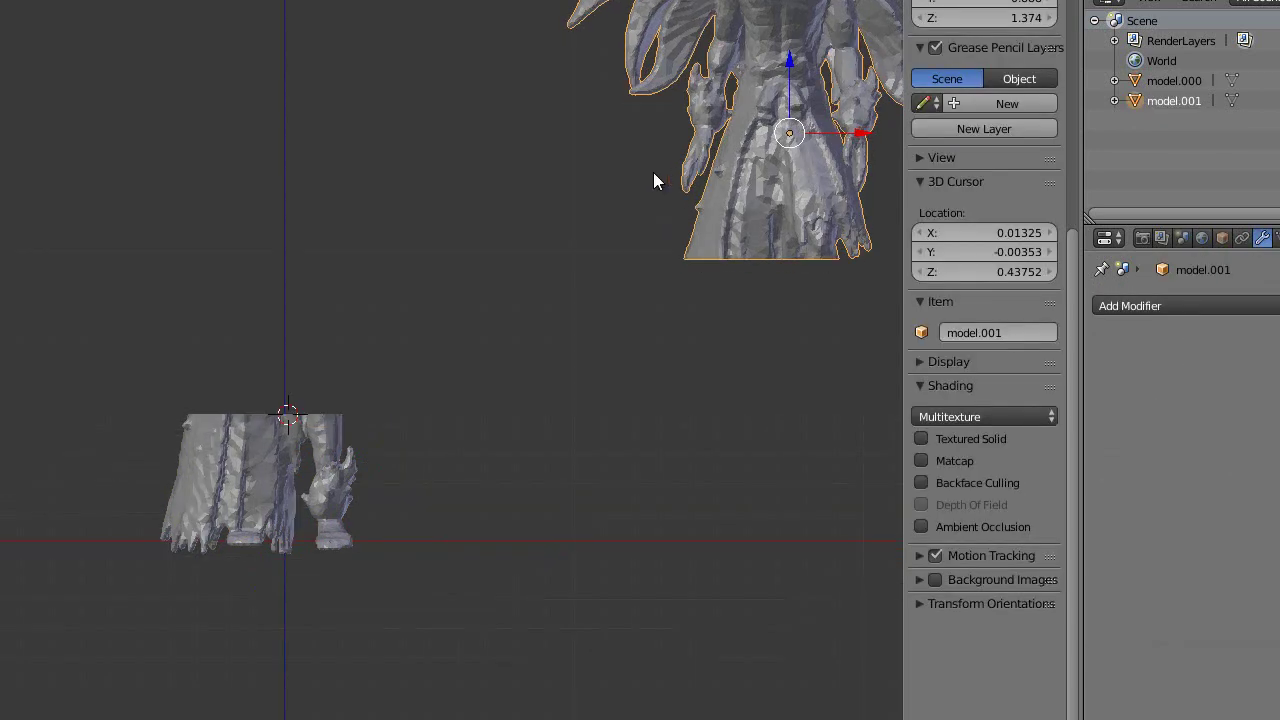
{"action": "middle_click_drag", "start_coordinate": [654, 172], "coordinate": [538, 288], "text": "shift"}
{"action": "key", "text": "g"}
{"action": "left_click", "coordinate": [277, 358]}
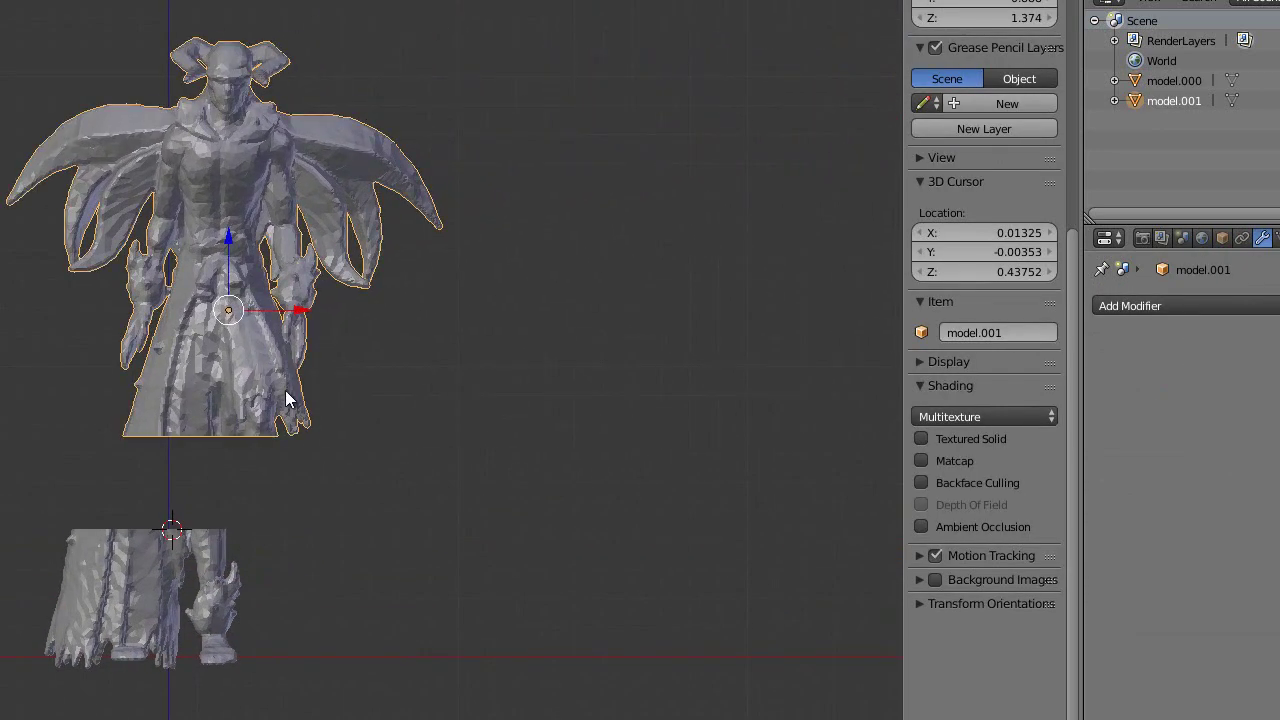
Clear the selection and examine the separated upper and lower figure parts from an oblique angle
{"action": "left_click", "coordinate": [2, 2]}
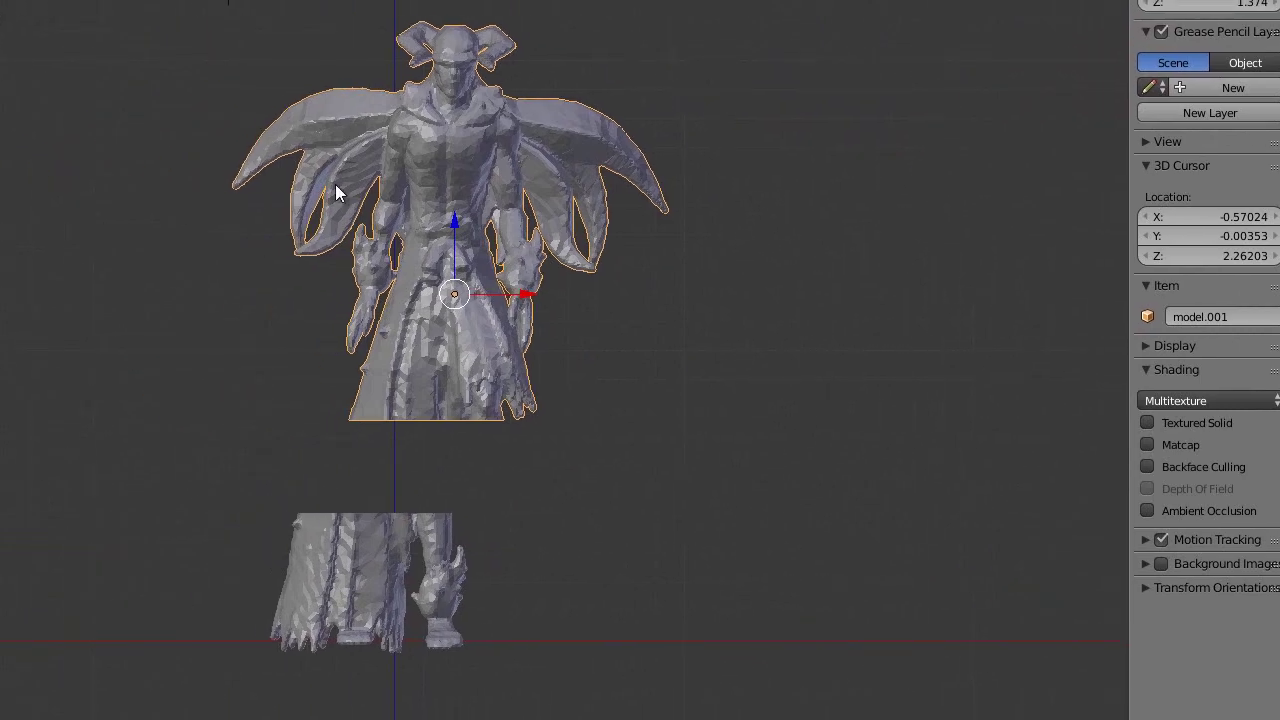
{"action": "left_click", "coordinate": [109, 200]}
{"action": "middle_click_drag", "start_coordinate": [378, 224], "coordinate": [602, 437]}
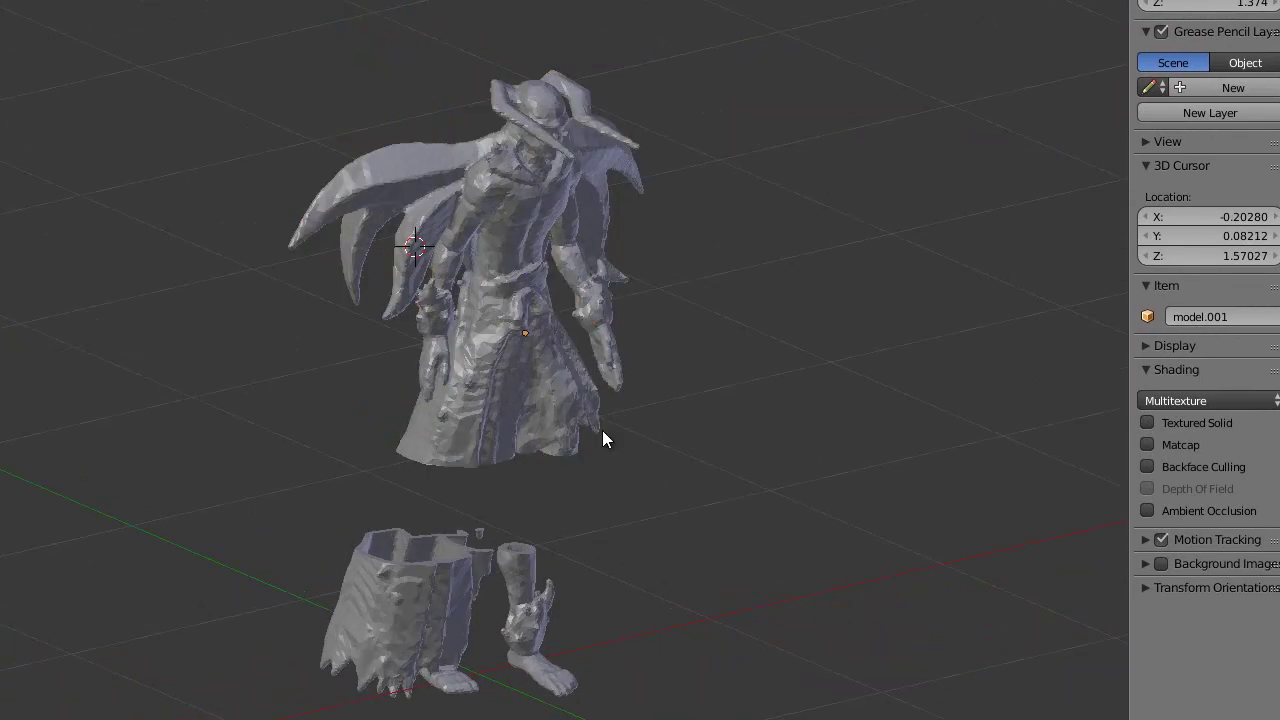